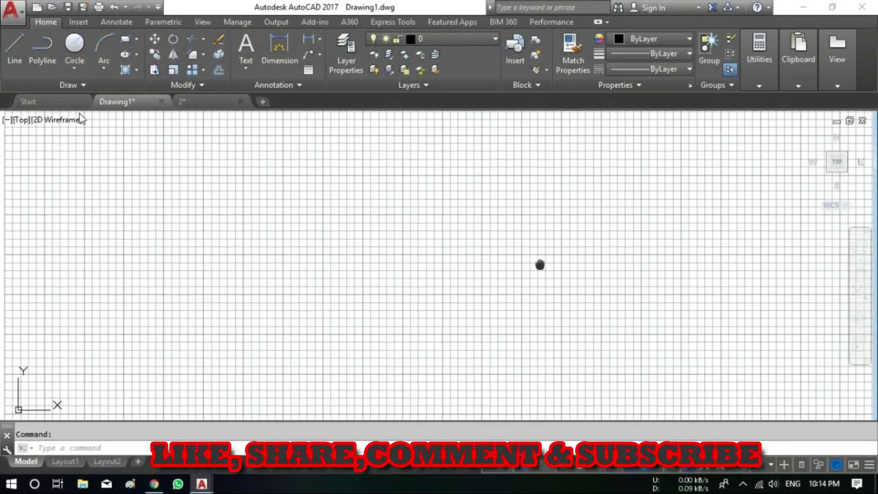
Step: Toggle the grid off and back on with F7, recentre the view, and show the Circle options
middle_click_drag(540, 265, 536, 262)
middle_click_drag(432, 314, 459, 308)
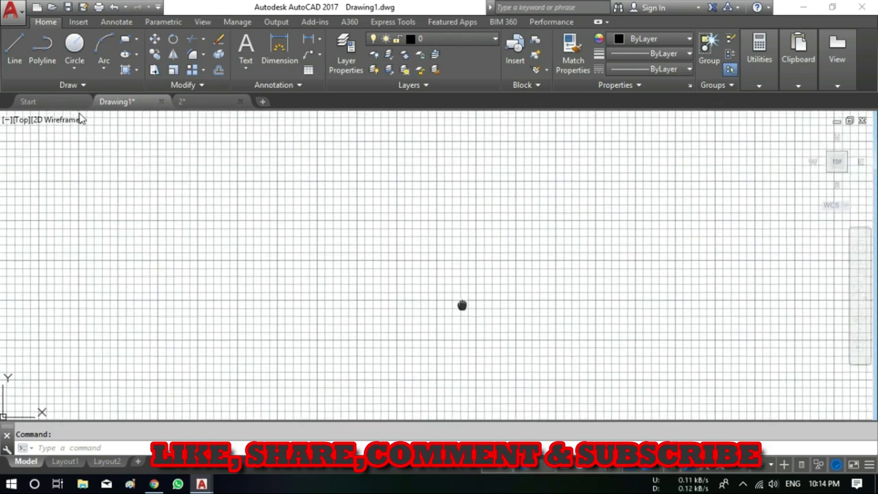
key("F7")
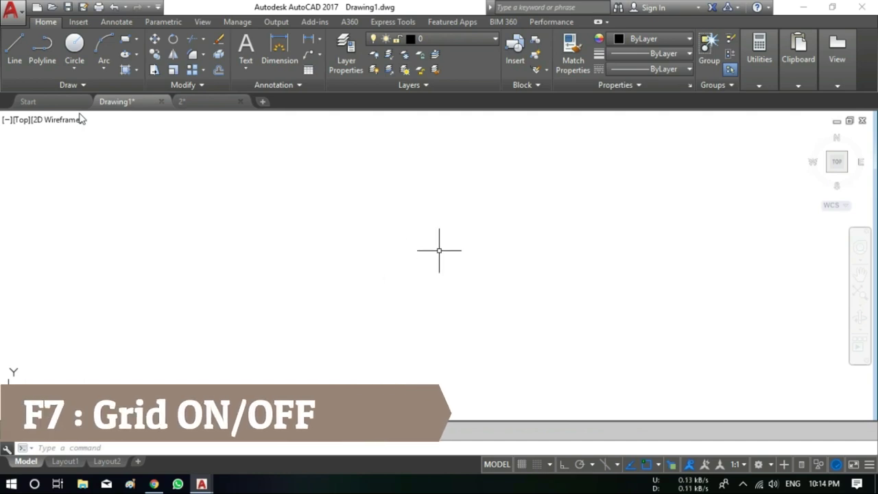
key("F7")
key("F7")
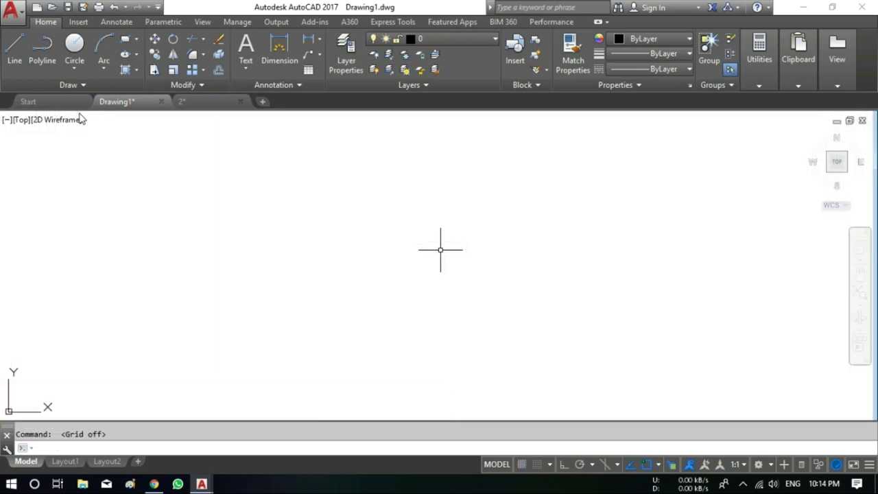
key("F7")
key("F7")
key("F7")
scroll(441, 249, "down", 3)
middle_click_drag(392, 251, 148, 312)
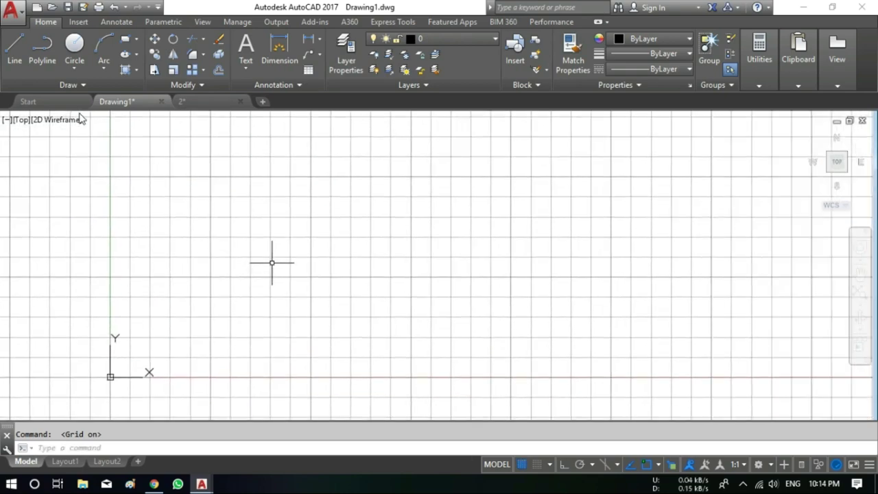
left_click(81, 64)
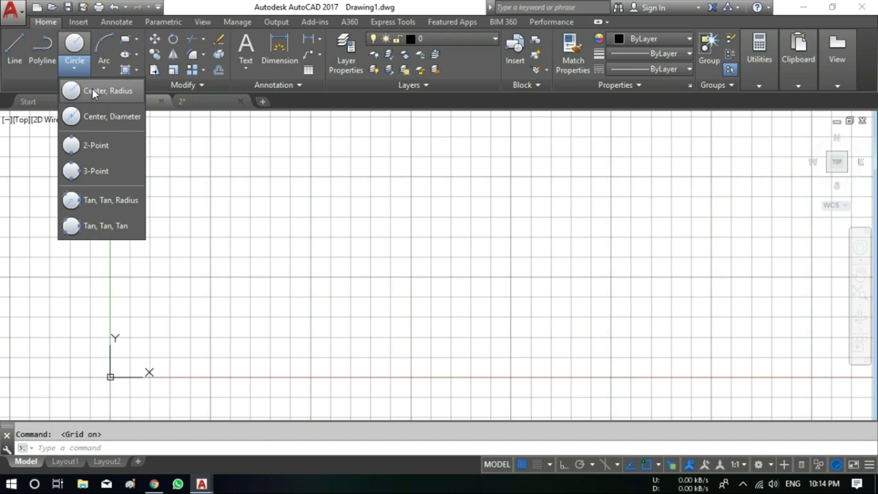
Step: Draw a trial centre-radius circle with the grid off, then delete it
left_click(93, 88)
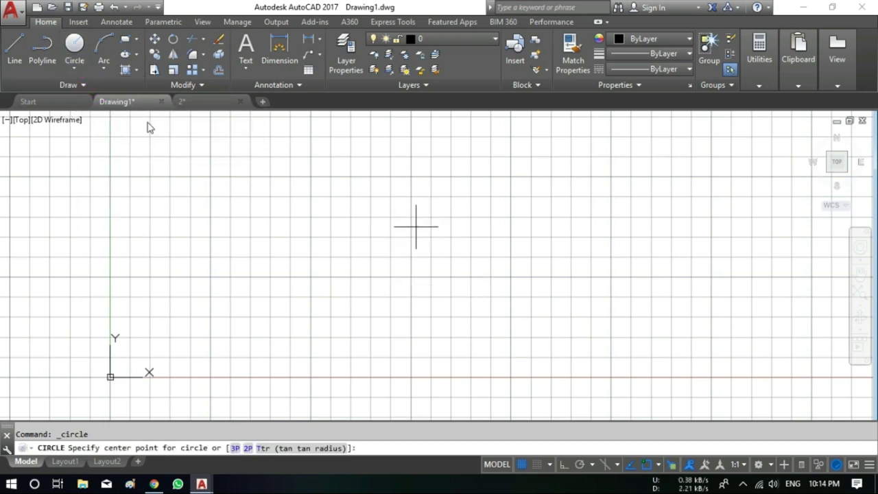
left_click(410, 229)
key("F7")
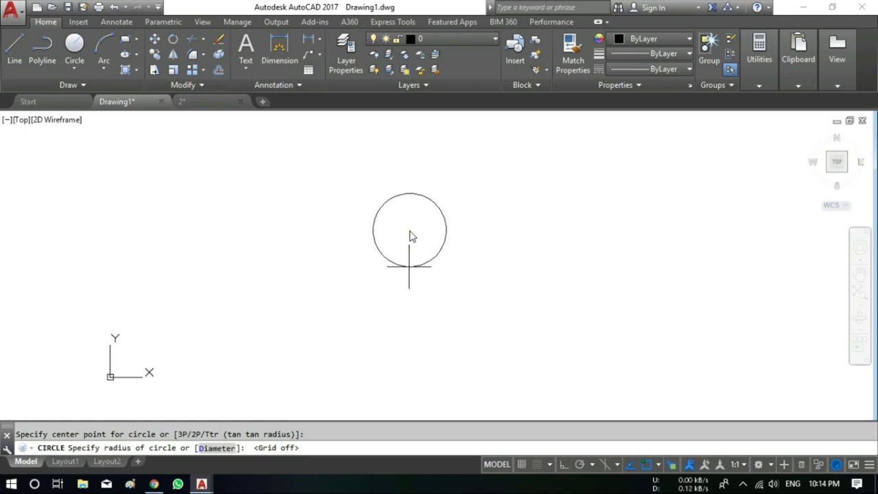
left_click(412, 264)
scroll(411, 261, "up", 3)
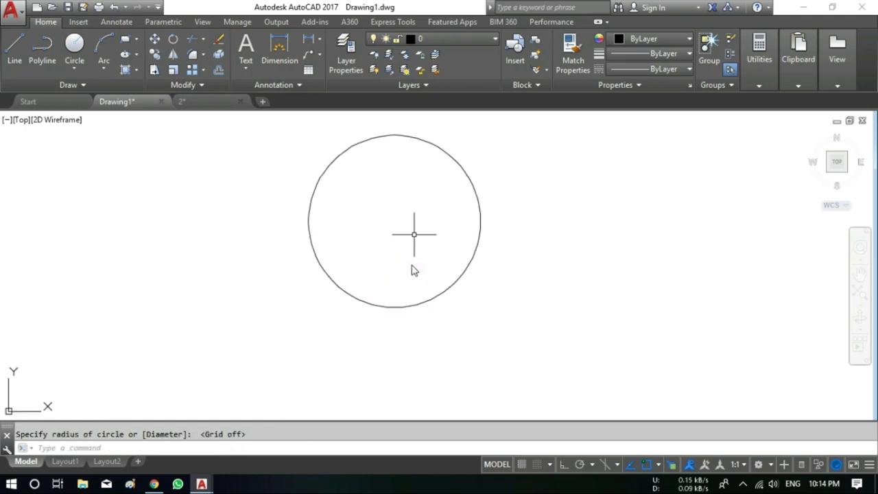
scroll(418, 254, "down", 1)
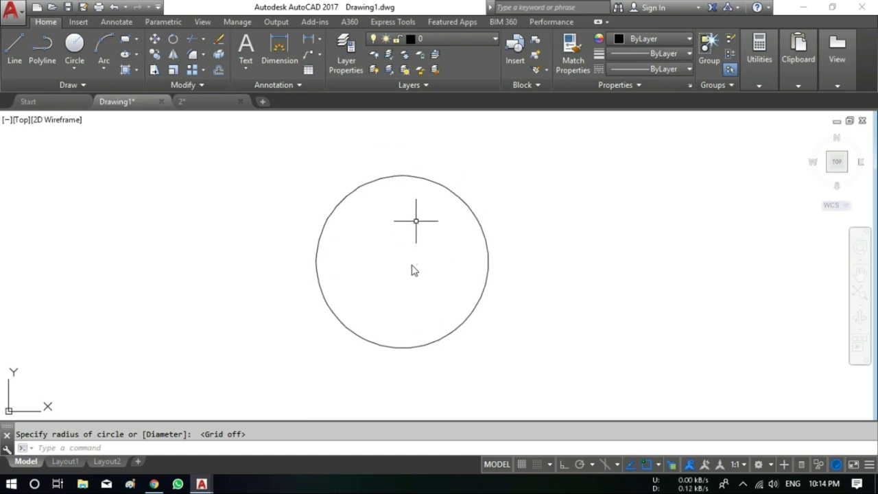
left_click(462, 174)
left_click(422, 215)
key("Delete")
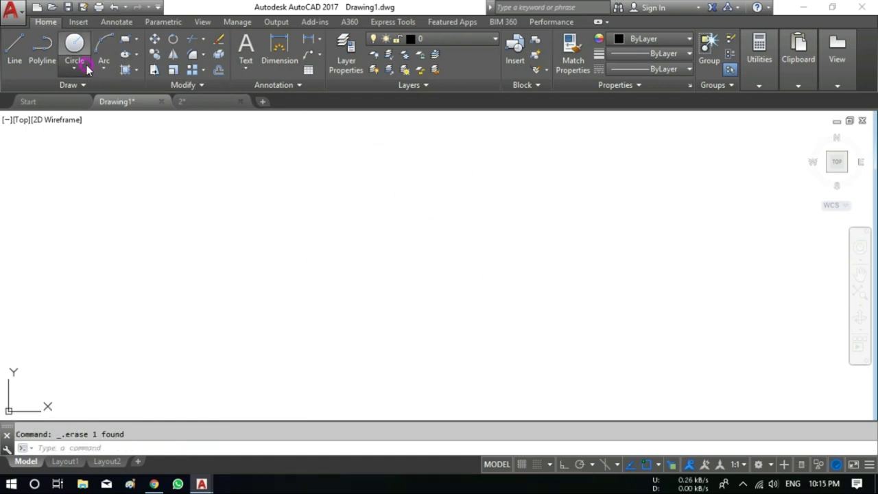
Step: Draw a centre-radius circle of radius 50
left_click(85, 68)
left_click(82, 89)
left_click(313, 240)
type("5")
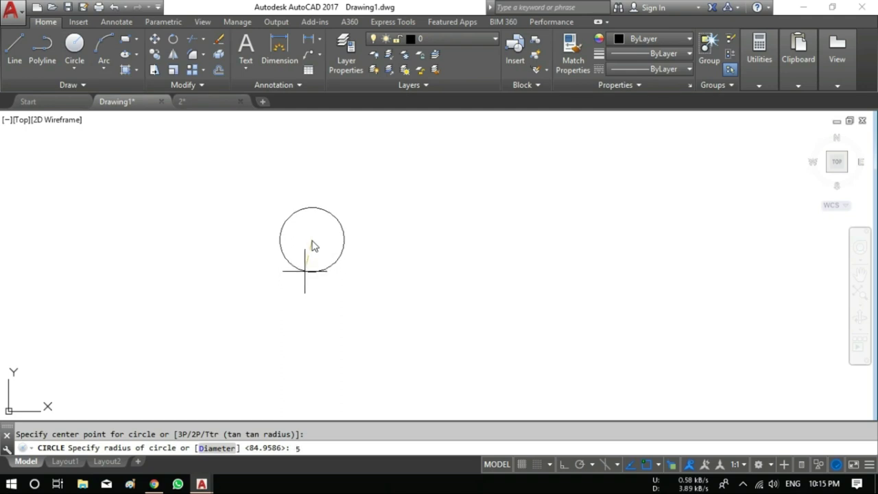
type("0")
key("Return")
middle_click_drag(300, 238, 412, 233)
scroll(420, 224, "down", 1)
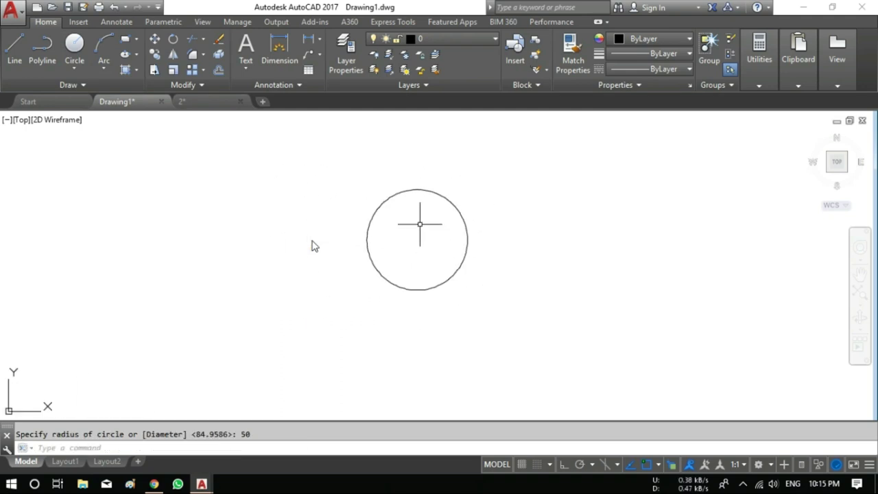
scroll(420, 224, "up", 2)
scroll(423, 226, "up", 1)
scroll(430, 227, "down", 2)
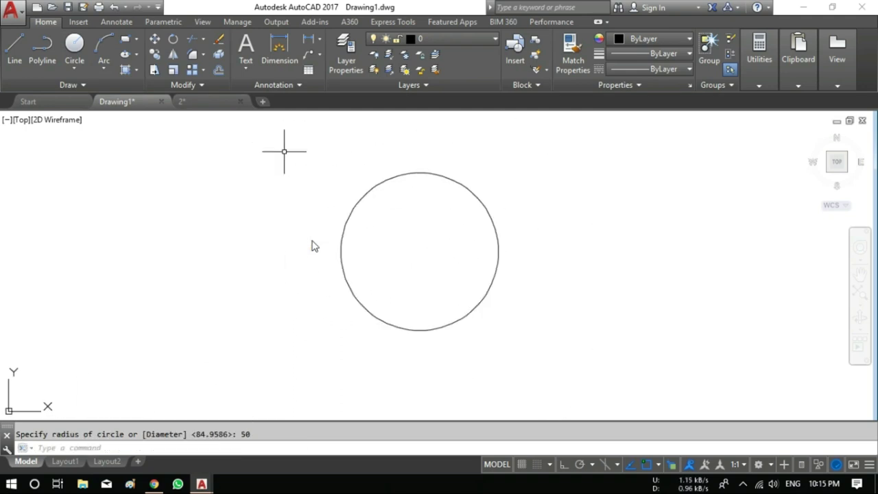
Step: Draw a concentric inner circle of radius 40 on the same centre
left_click(76, 68)
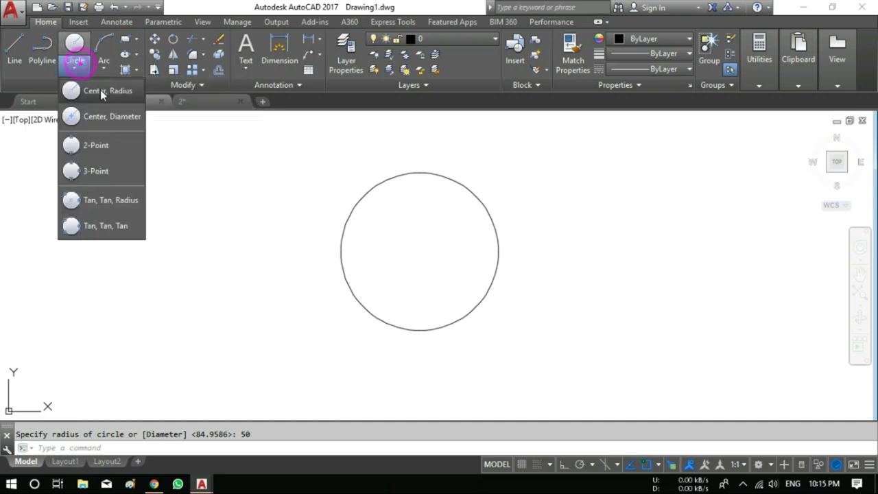
left_click(104, 89)
left_click(419, 251)
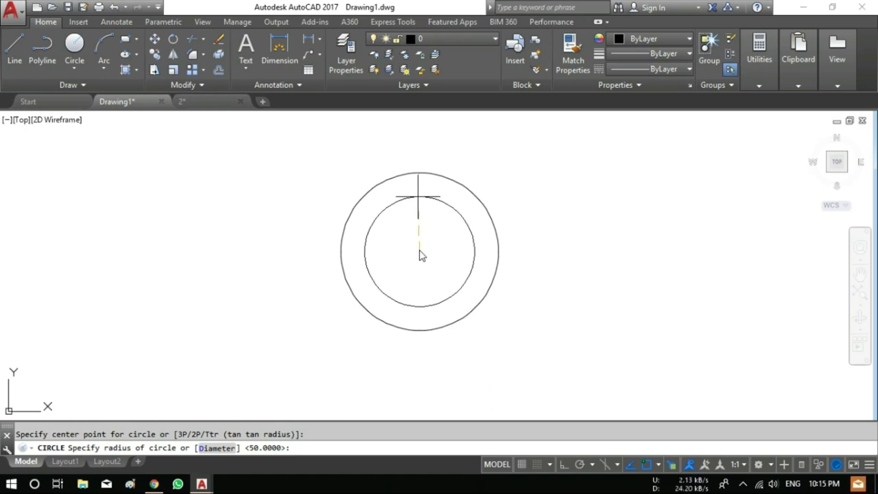
type(" 40")
key("Return")
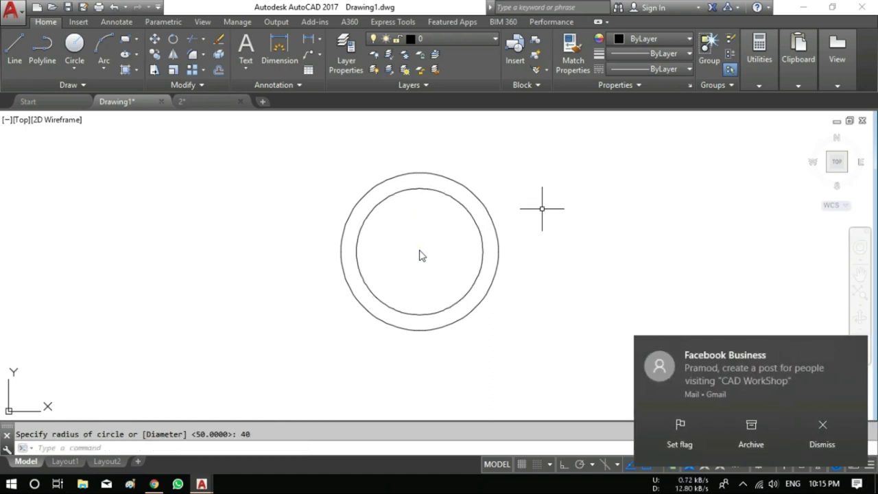
scroll(436, 237, "up", 2)
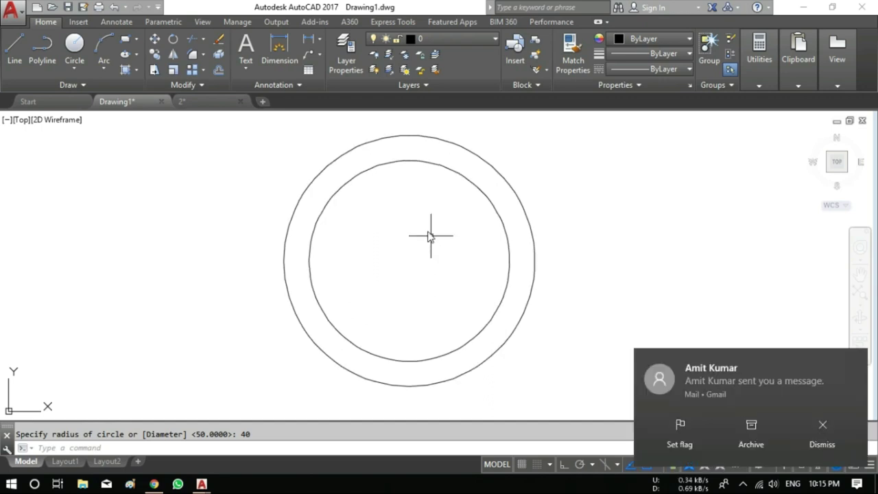
left_click(861, 358)
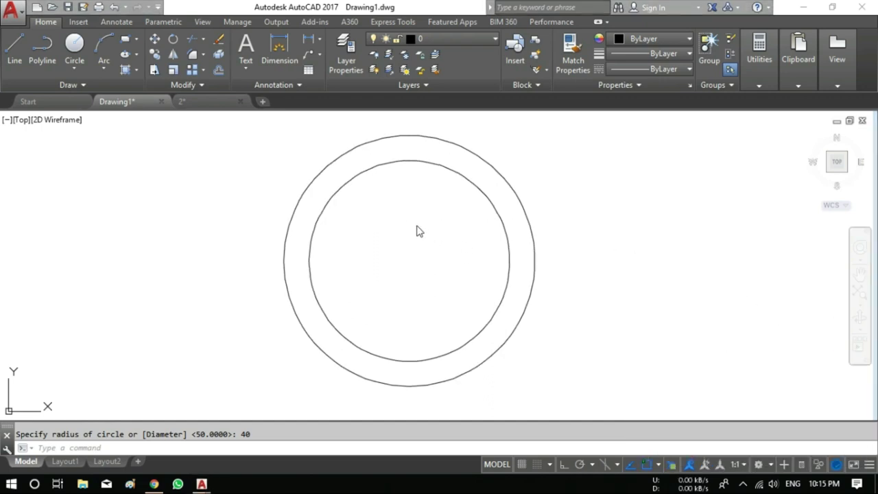
middle_click_drag(444, 240, 463, 248)
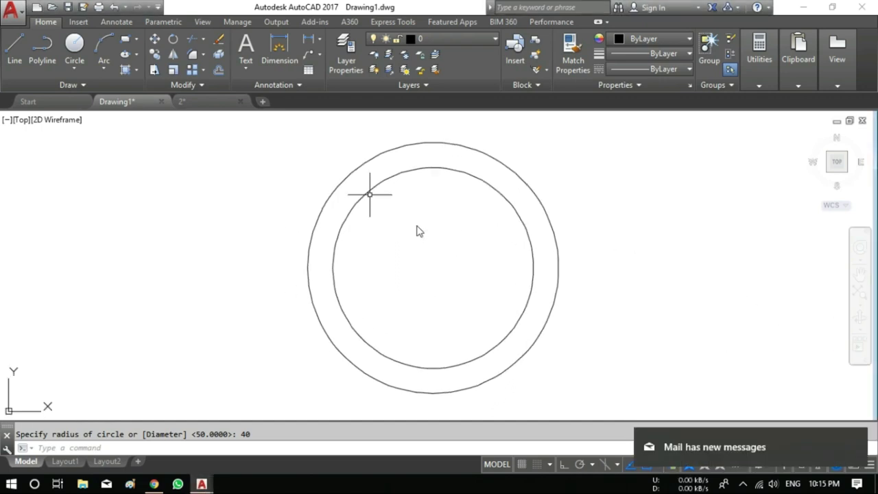
Step: Draw a vertical line from the shared centre to the outer circle's top quadrant
left_click(8, 58)
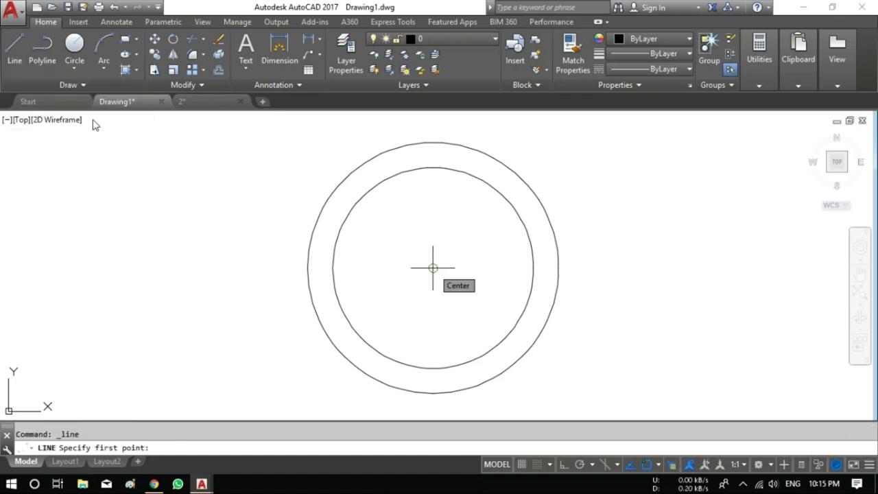
left_click(433, 268)
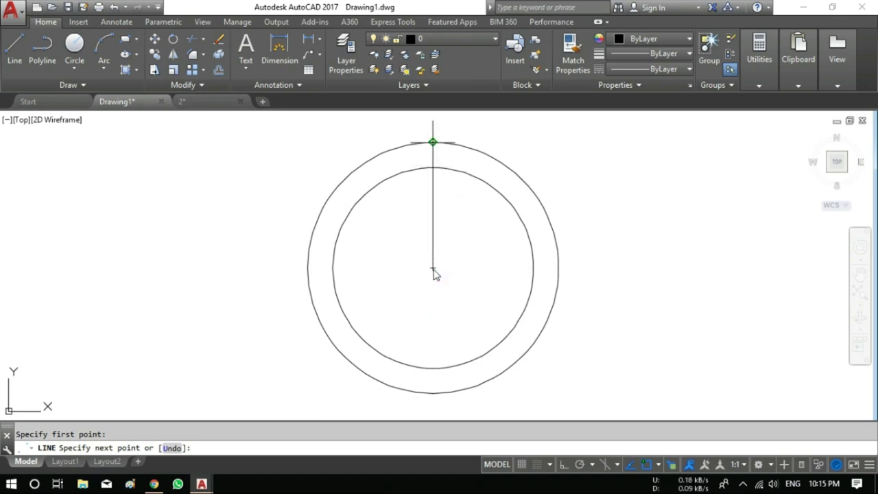
left_click(433, 142)
key("Escape")
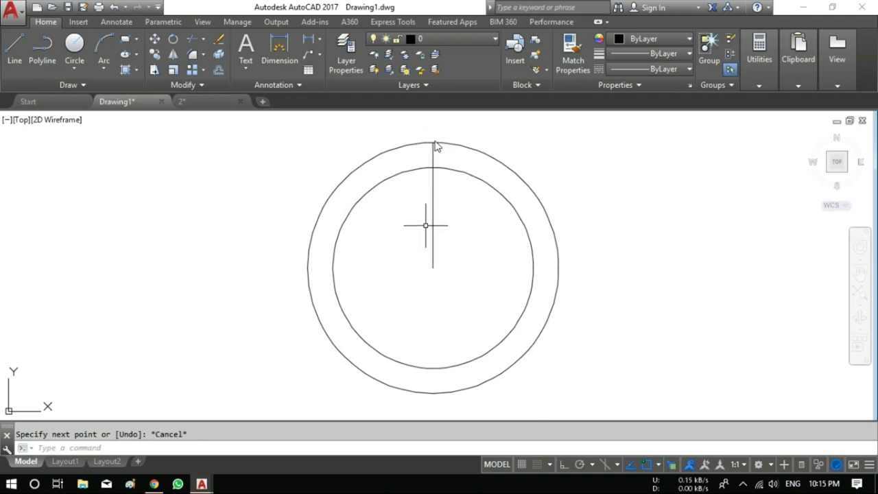
left_click(203, 70)
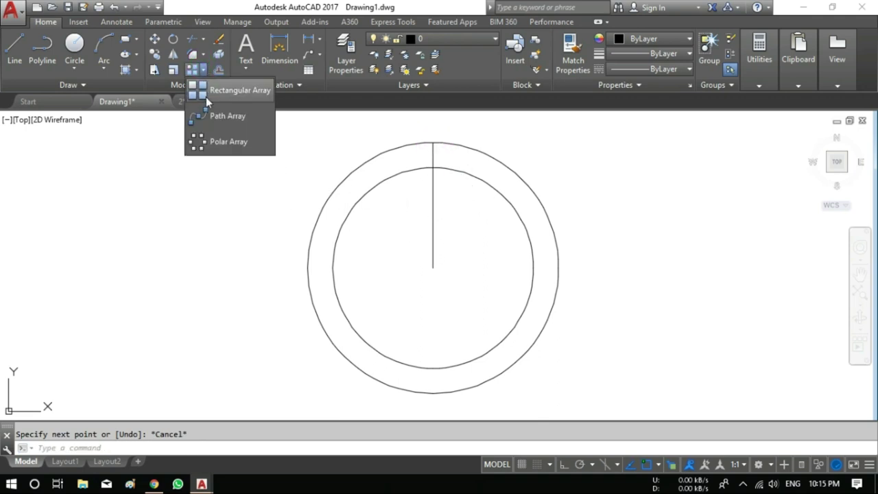
Step: Polar-array the vertical line about the circles' centre with 8 items
left_click(218, 140)
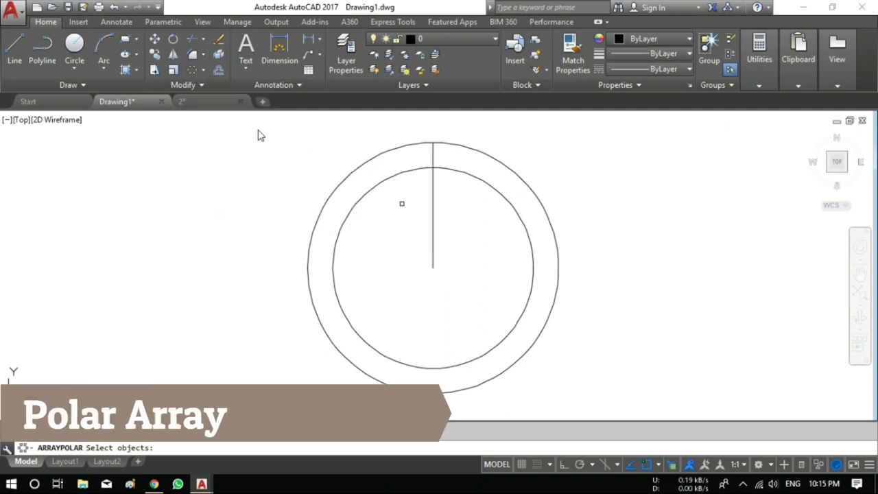
left_click(433, 201)
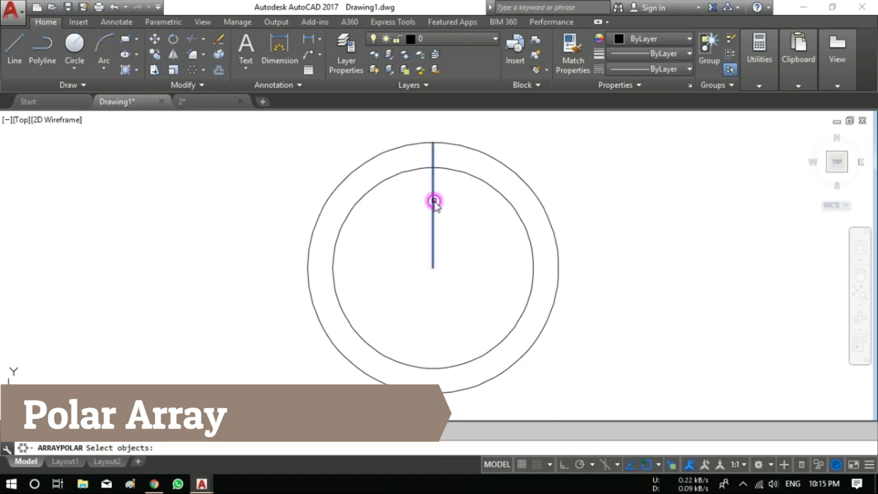
key("Return")
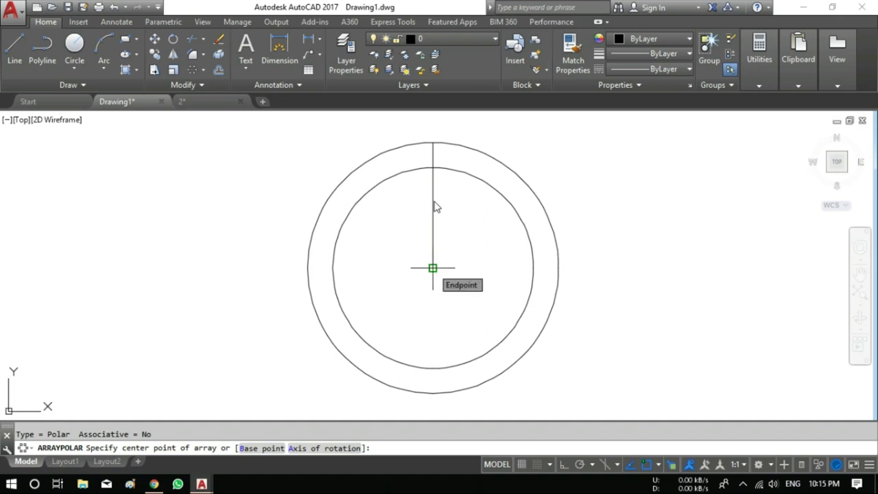
left_click(433, 268)
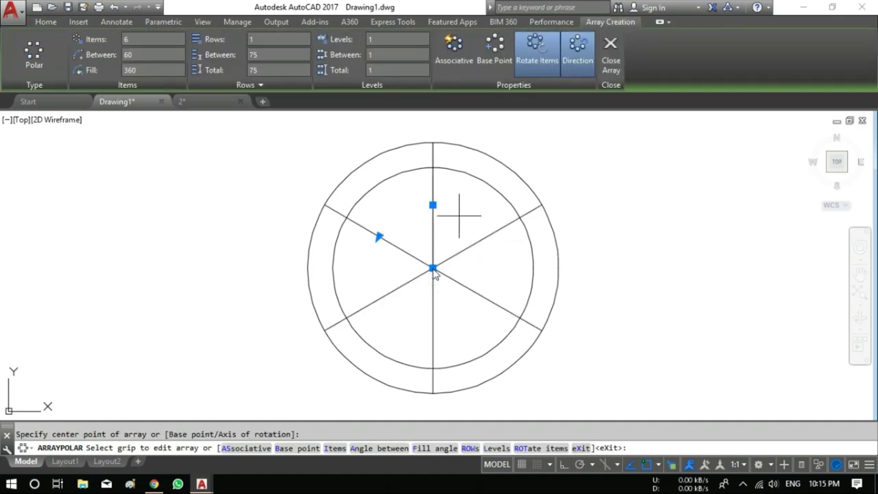
left_click(131, 39)
type("8")
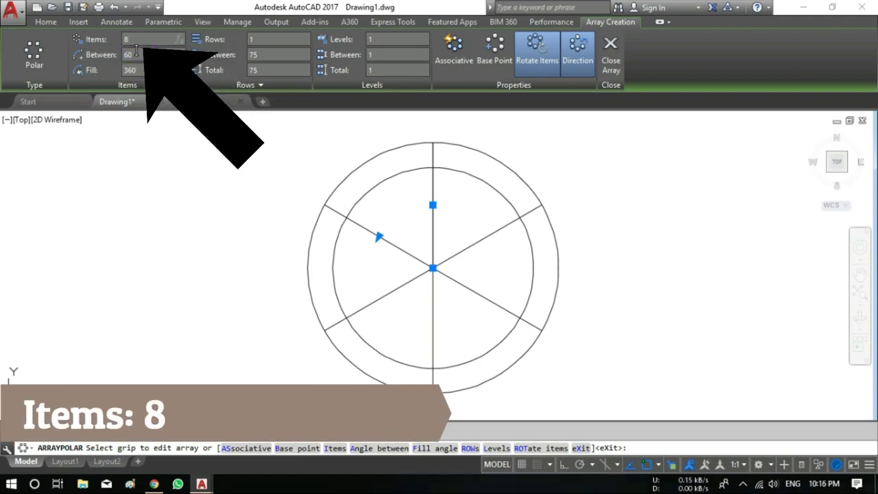
key("Return")
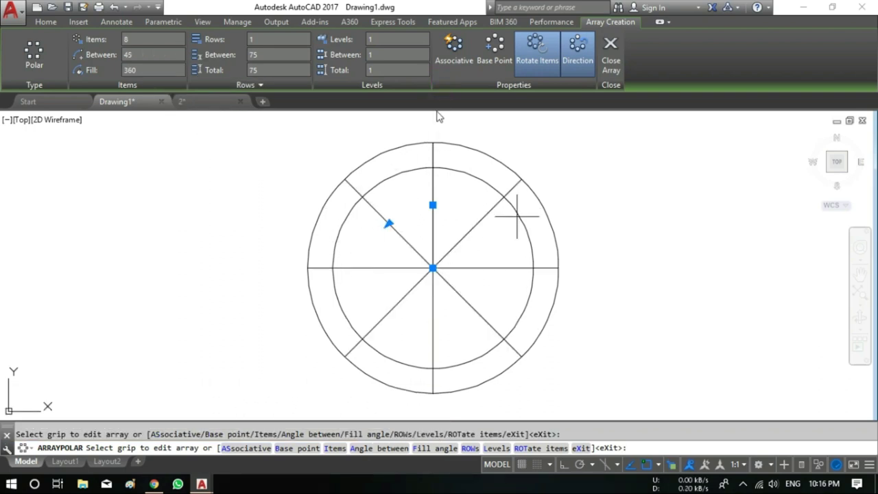
left_click(618, 73)
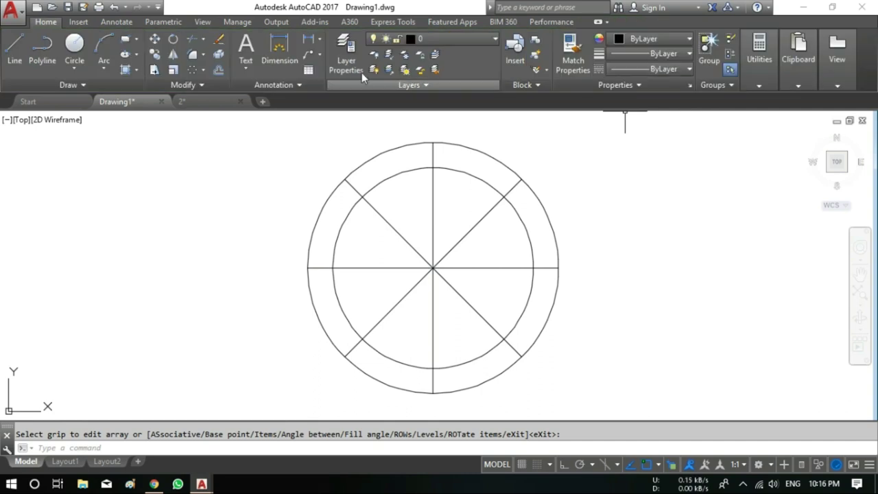
Step: Draw a slanted line from the outer circle's top to the upper-left spoke
left_click(17, 63)
scroll(422, 142, "up", 2)
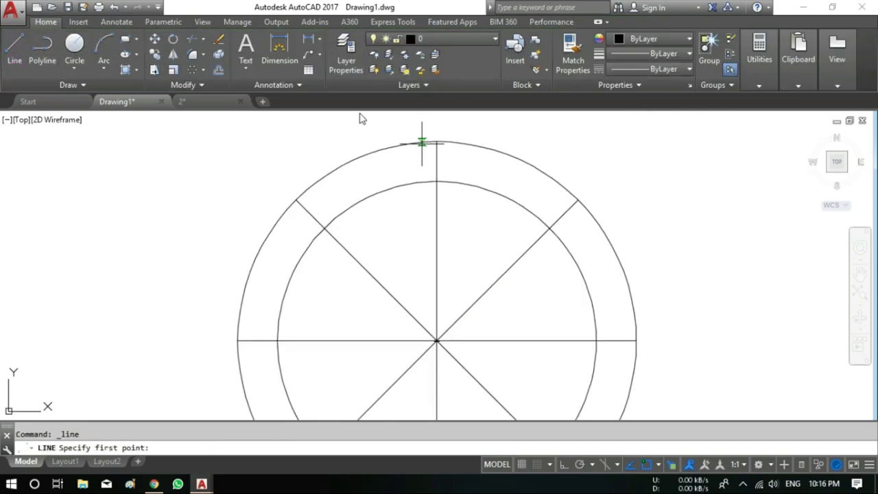
left_click(436, 141)
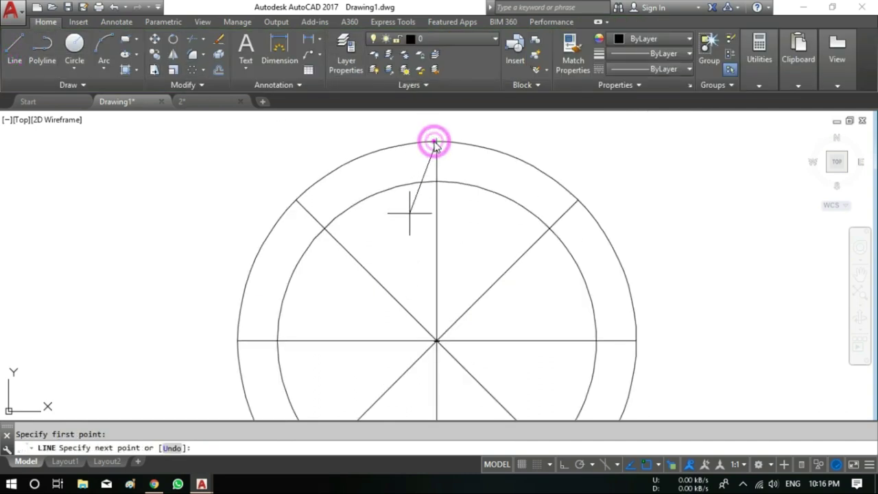
left_click(408, 311)
key("Escape")
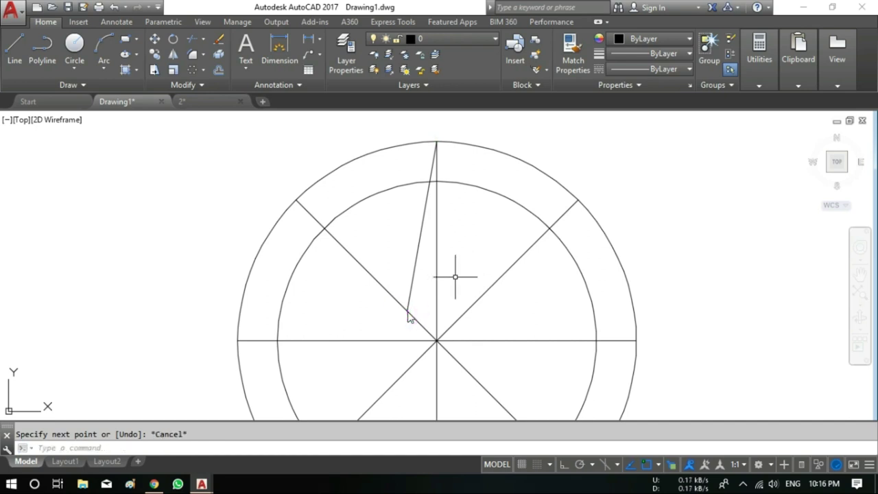
Step: Mirror the slanted line about the vertical spoke, keeping the original, and select both lines
left_click(428, 274)
left_click(404, 245)
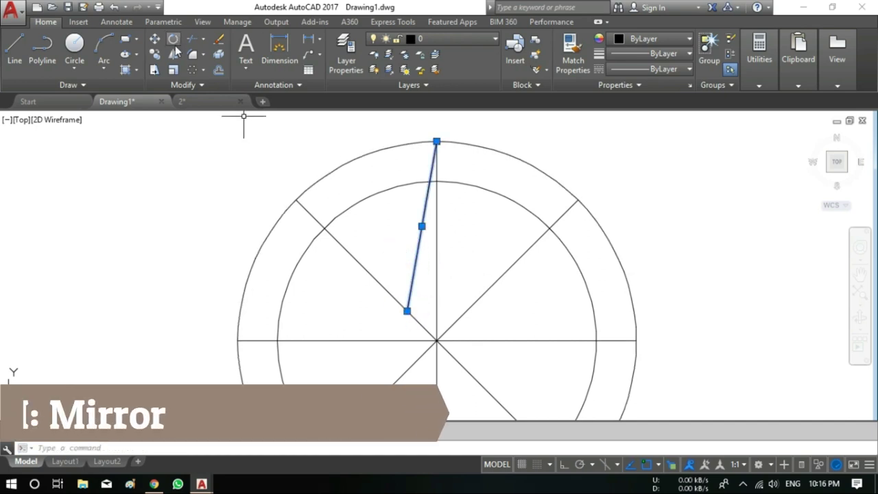
left_click(174, 54)
left_click(436, 142)
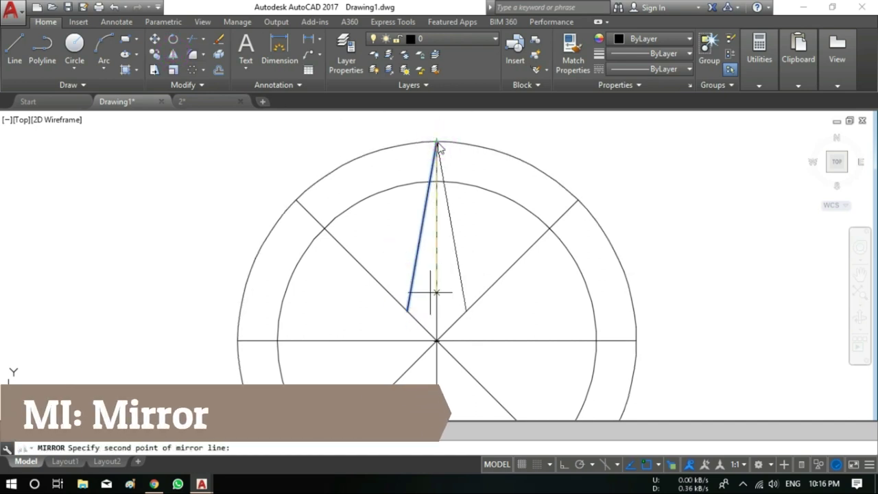
left_click(437, 339)
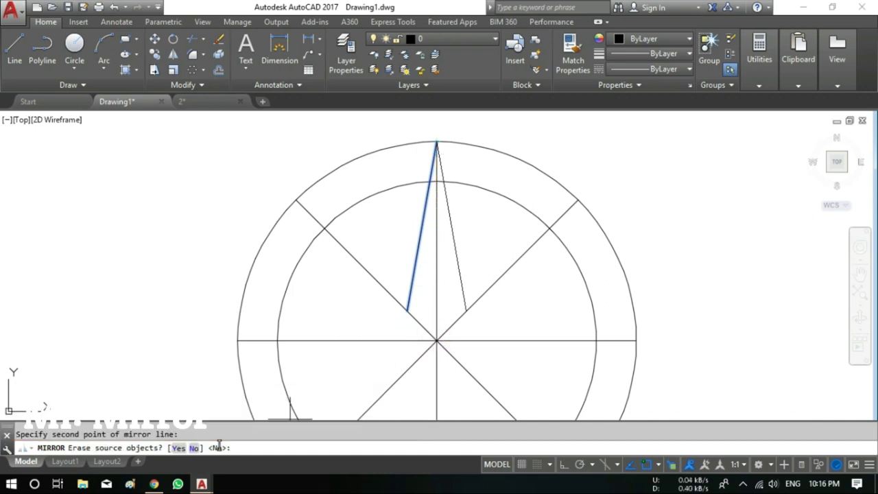
left_click(195, 448)
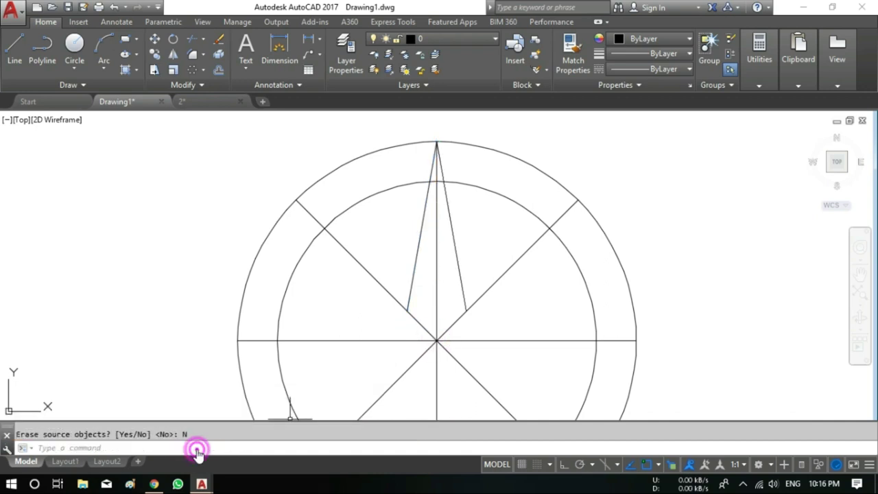
left_click(455, 241)
left_click(449, 252)
left_click(416, 271)
left_click(399, 252)
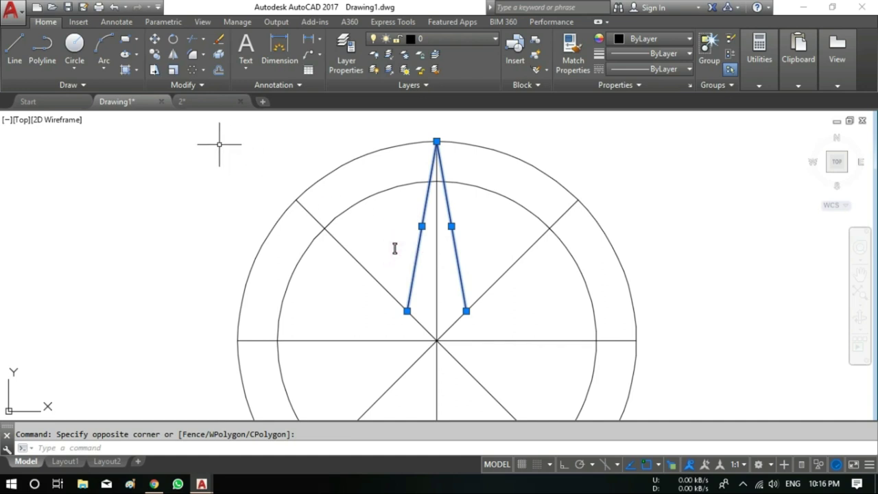
Step: Polar-array the two tip lines around the circle centre with 4 items
left_click(189, 72)
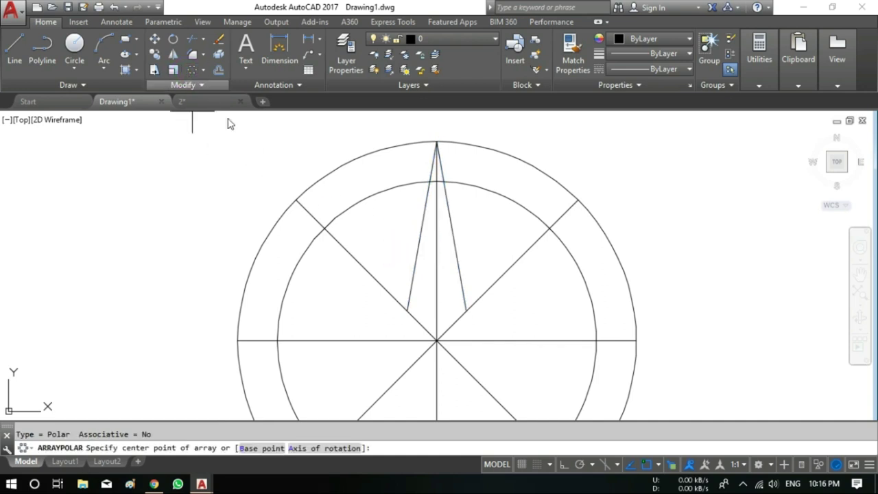
left_click(436, 341)
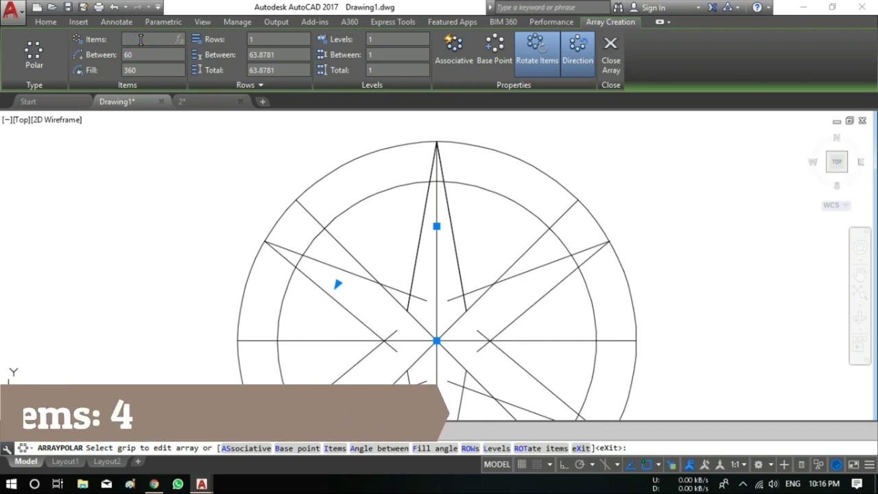
type("4")
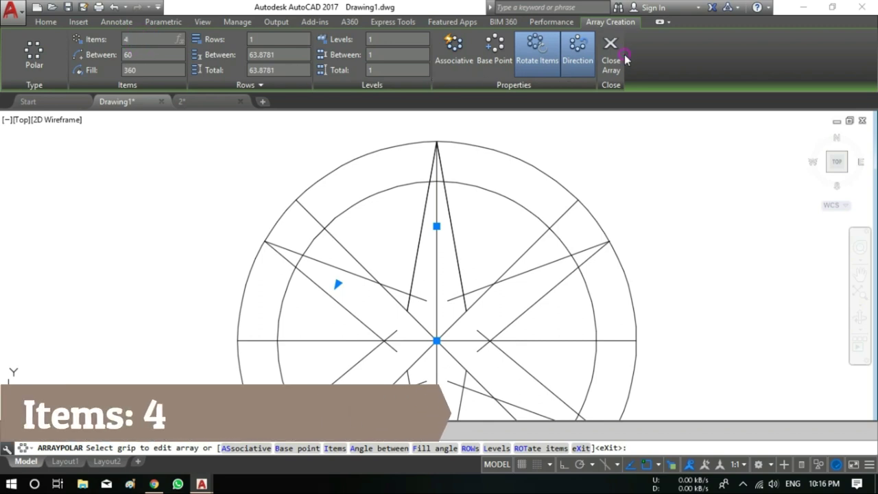
key("Return")
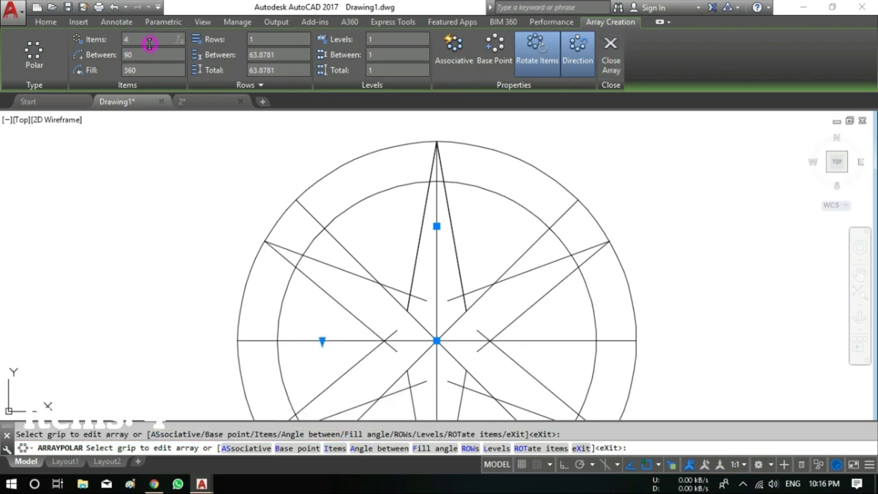
left_click(610, 52)
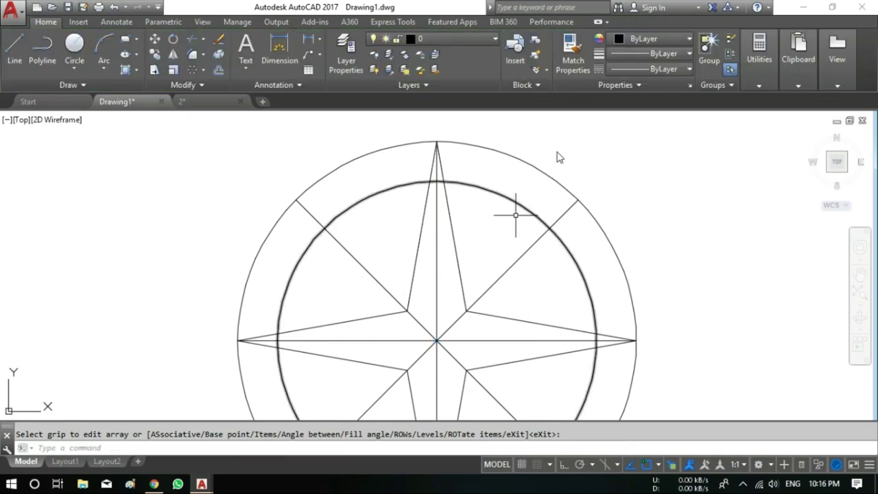
Step: Draw a line from the diagonal spoke's inner-circle intersection to the star's inner corner
left_click(14, 46)
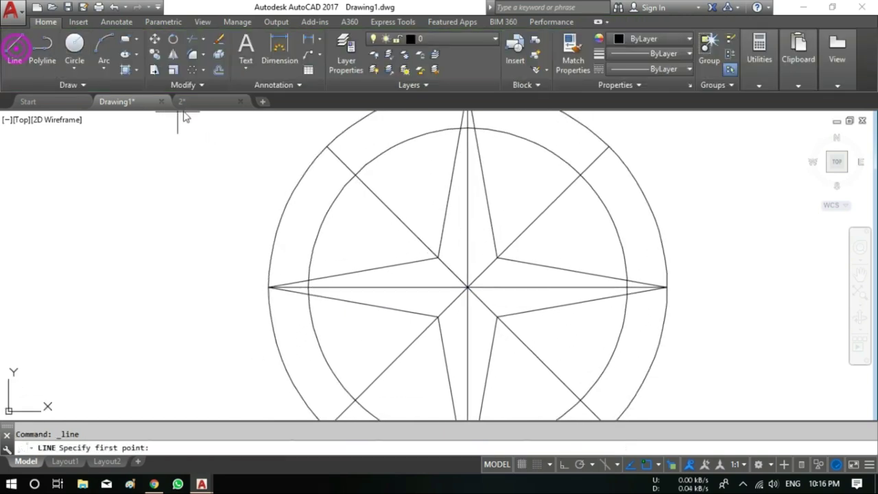
left_click(354, 174)
left_click(443, 227)
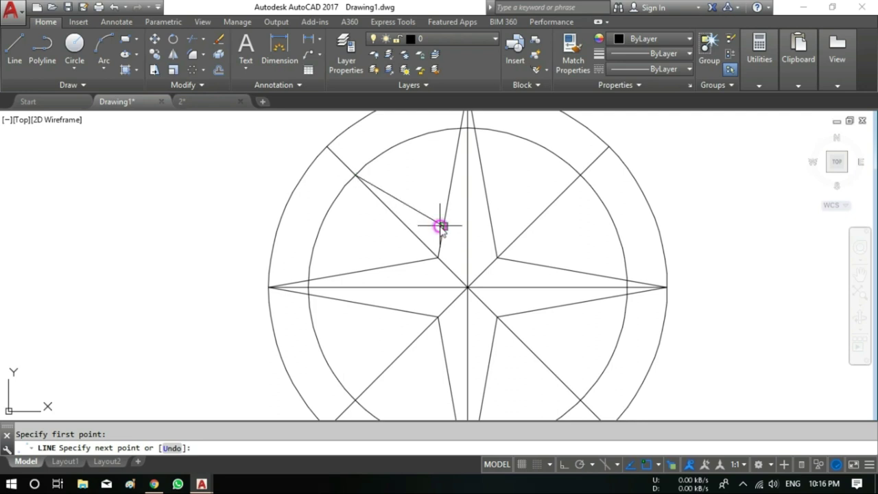
key("Escape")
Step: Mirror that line about the diagonal spoke with M, keeping the original, and select both lines
left_click(412, 210)
type("mi")
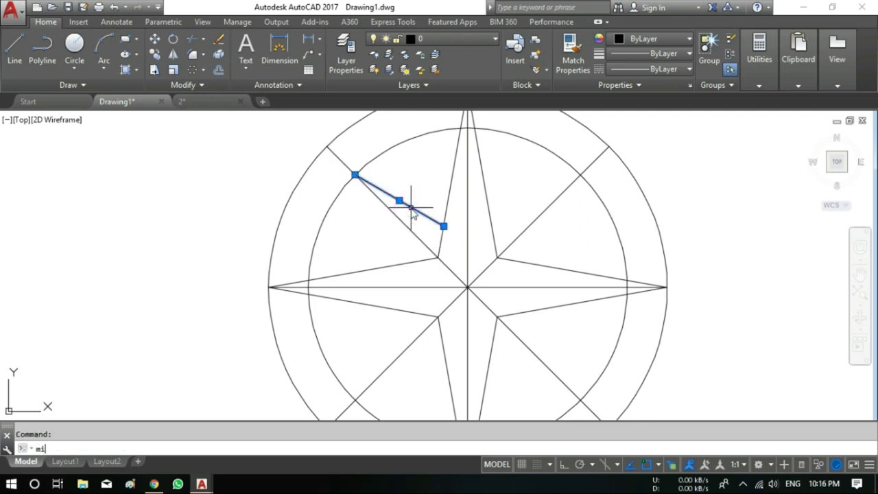
key("Return")
left_click(355, 174)
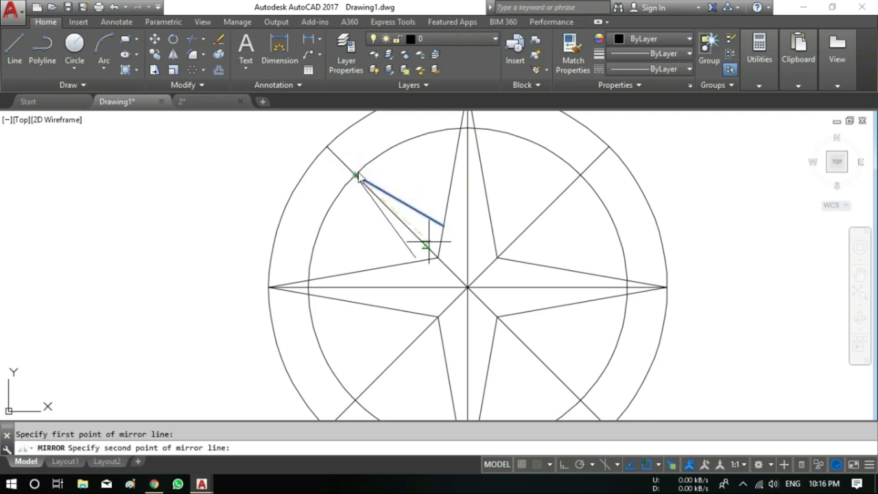
left_click(436, 255)
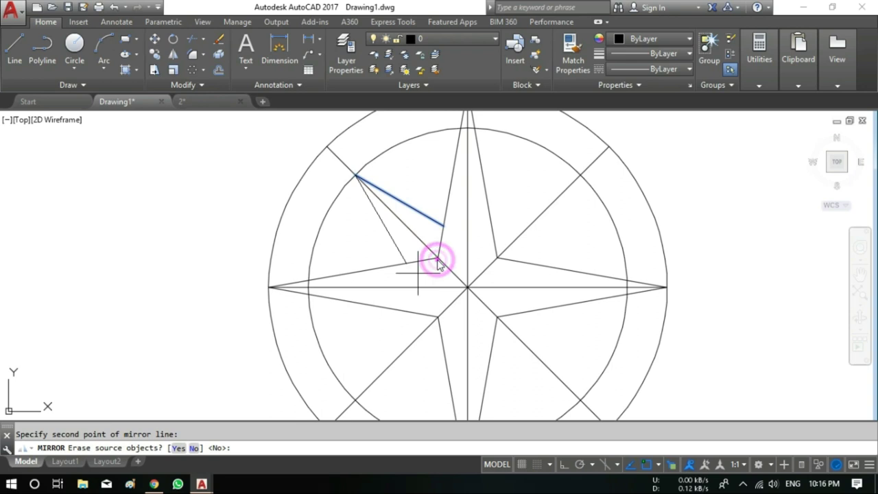
left_click(194, 448)
left_click(406, 226)
key("Escape")
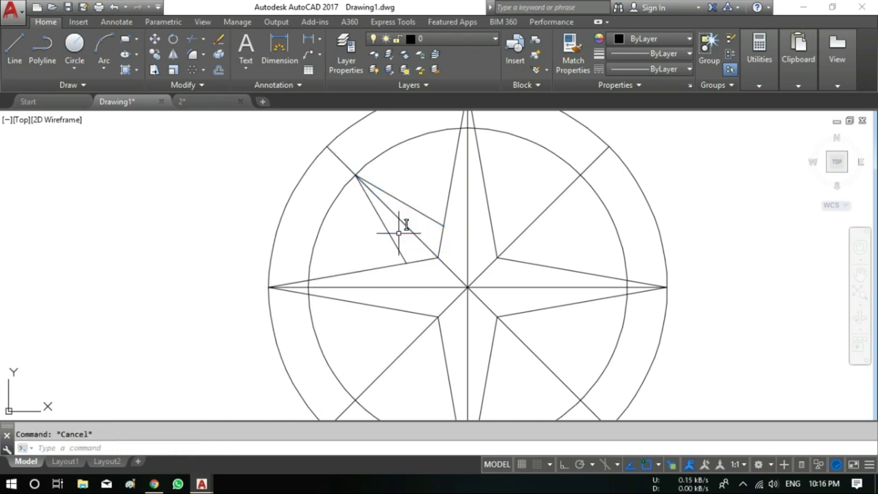
left_click(397, 234)
left_click(378, 247)
left_click_drag(428, 196, 412, 220)
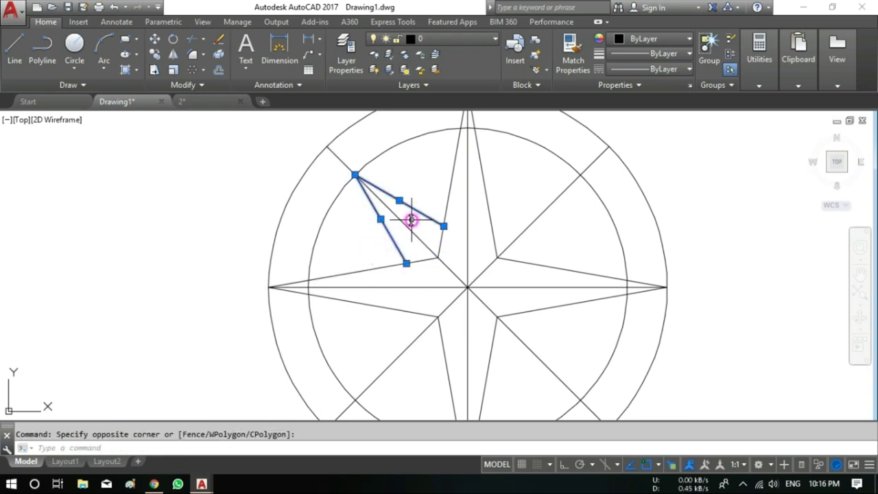
Step: Polar-array the small diagonal point around the star's centre with 4 items
left_click(203, 71)
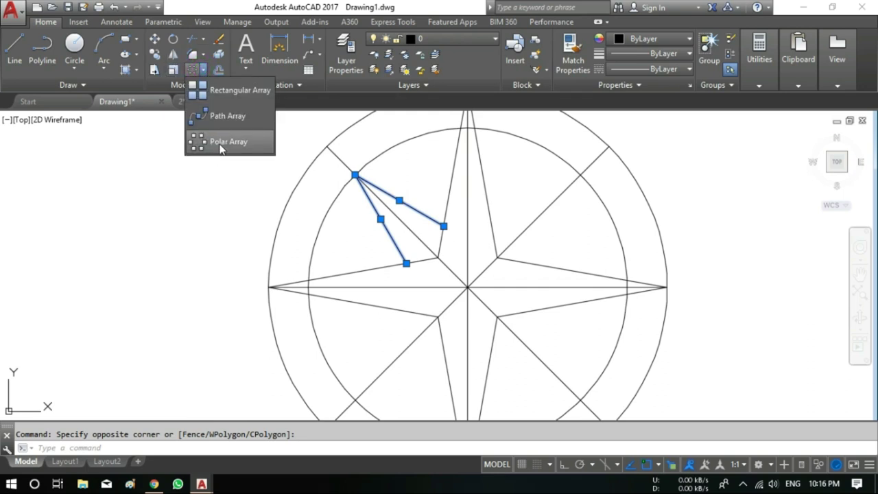
left_click(221, 142)
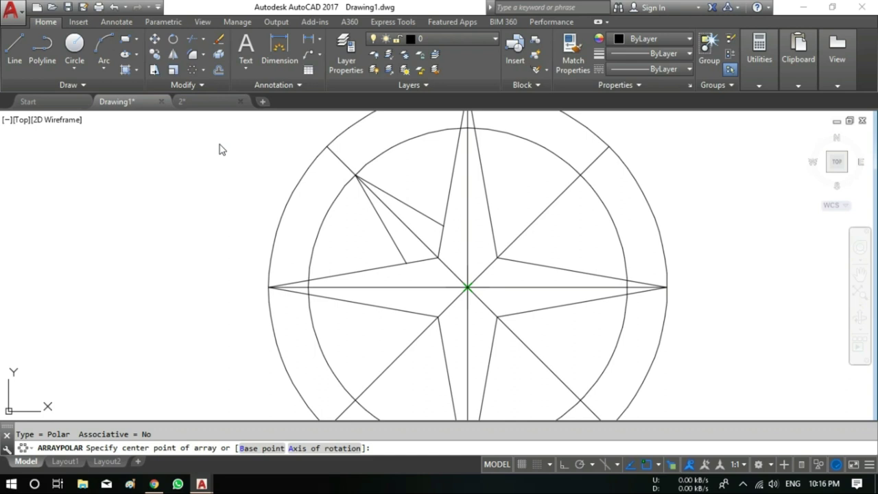
left_click(468, 287)
left_click(132, 42)
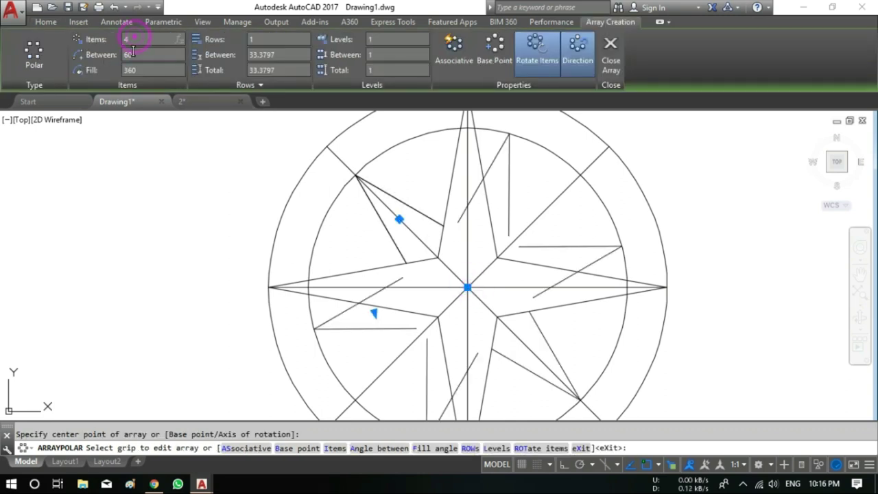
type("4")
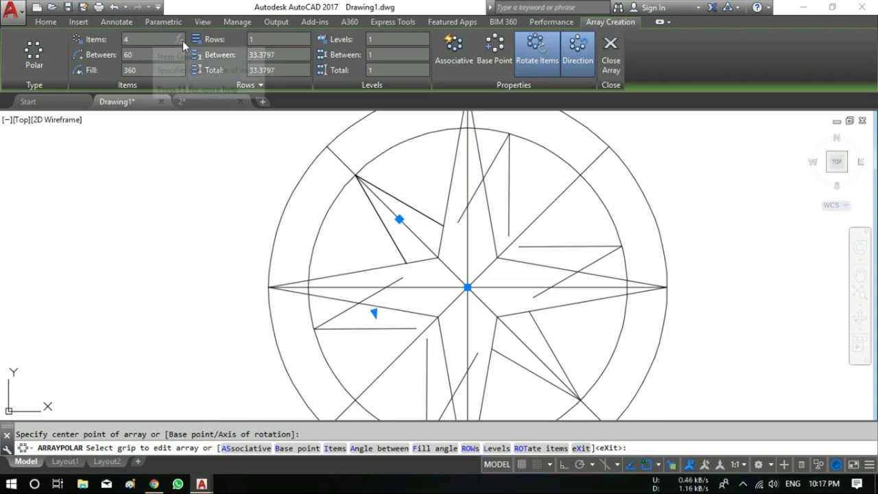
left_click(611, 55)
scroll(512, 194, "down", 3)
Step: Select both circles and delete them
scroll(504, 190, "up", 1)
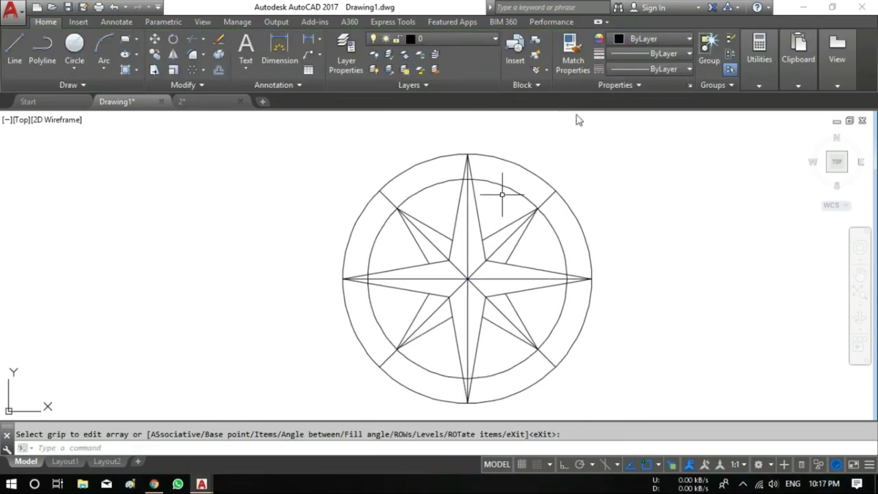
left_click(503, 197)
left_click(515, 137)
left_click(515, 153)
left_click(496, 192)
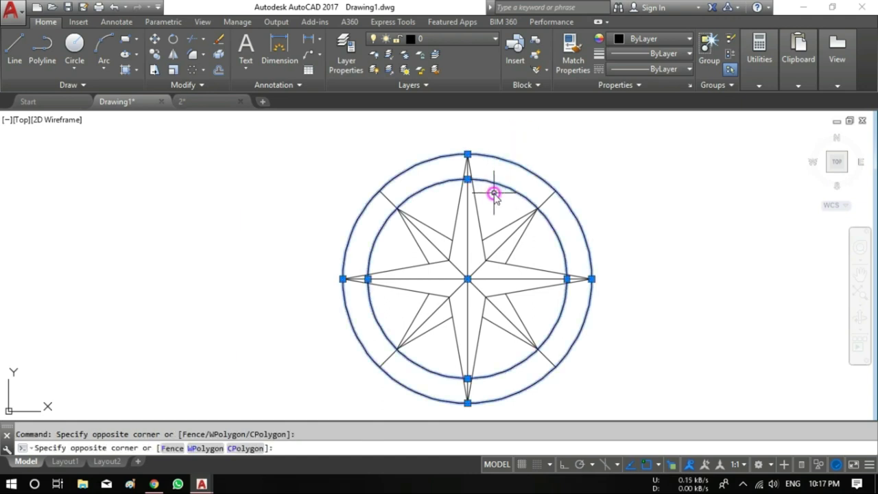
key("Delete")
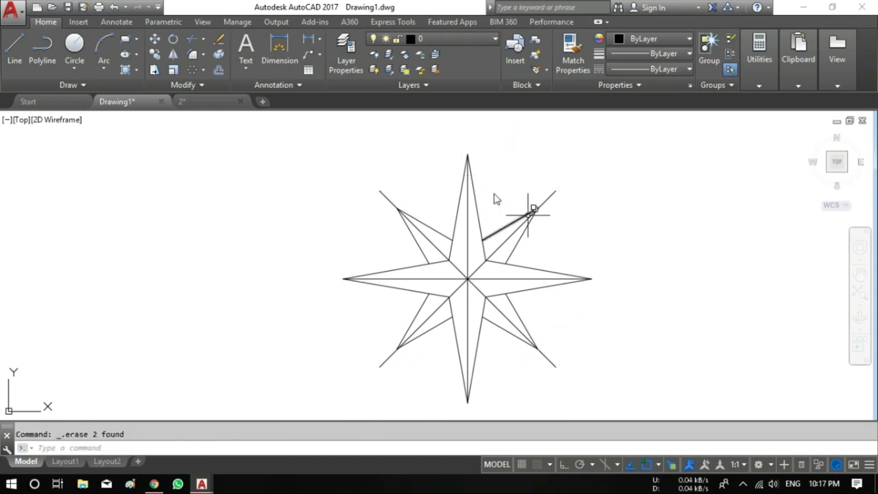
Step: Trim the line stubs past the upper-right, upper-left and lower-left diagonal points with TR
type("tr")
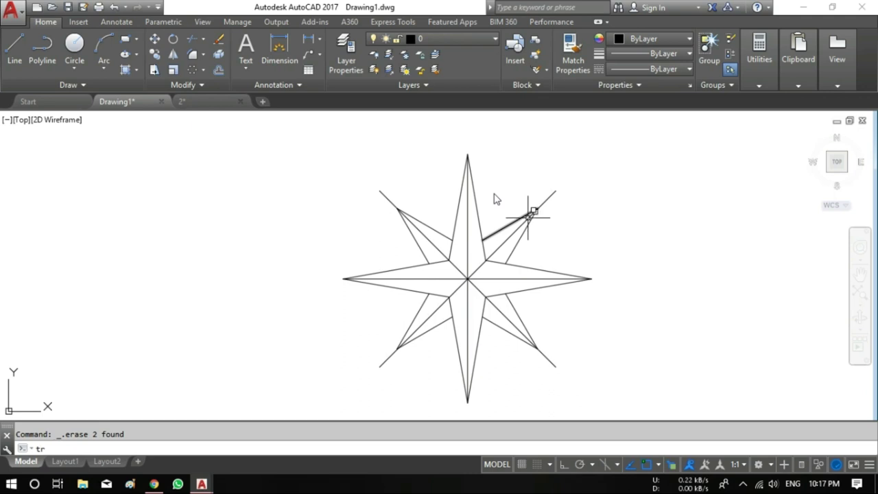
key("Return")
key("Return")
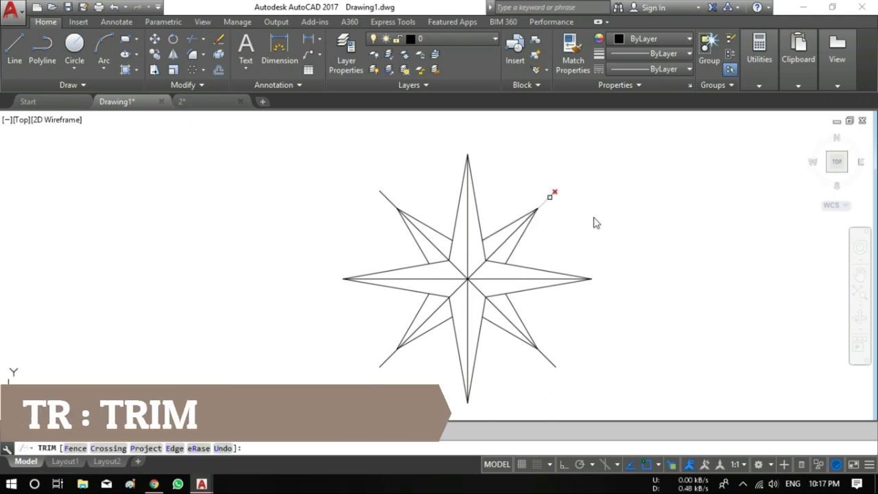
left_click(549, 196)
left_click(385, 199)
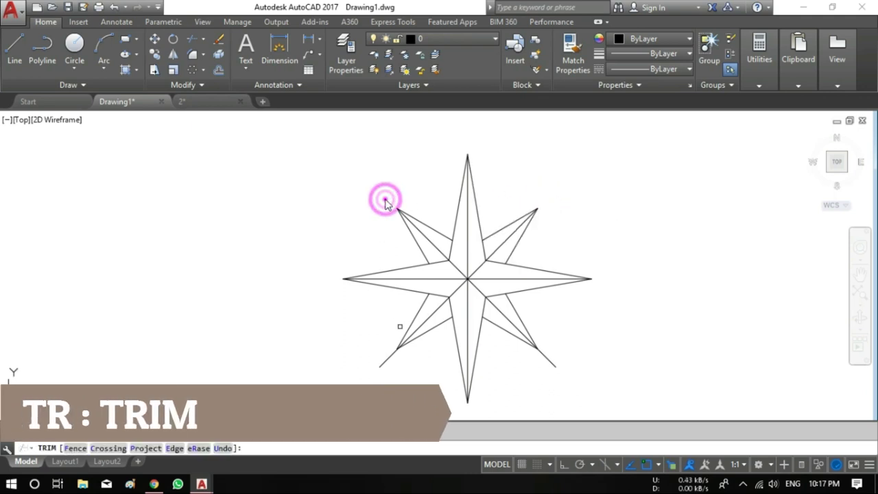
left_click(388, 357)
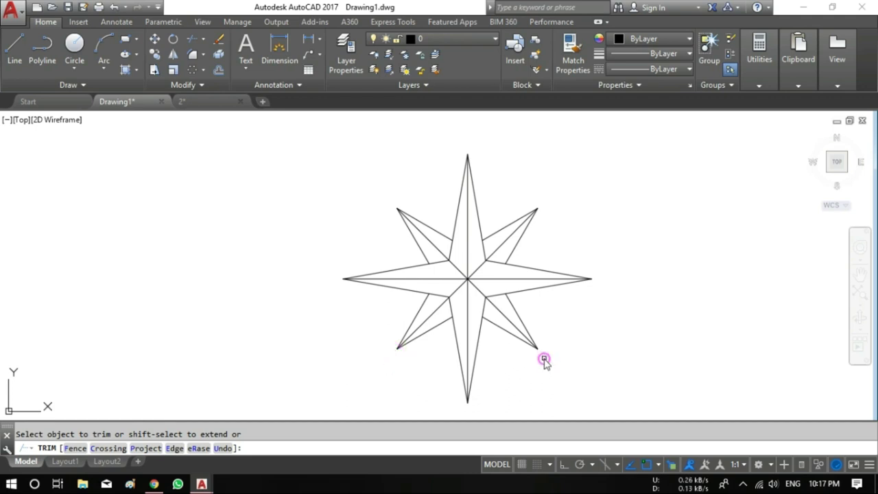
key("Escape")
middle_click_drag(507, 238, 535, 233)
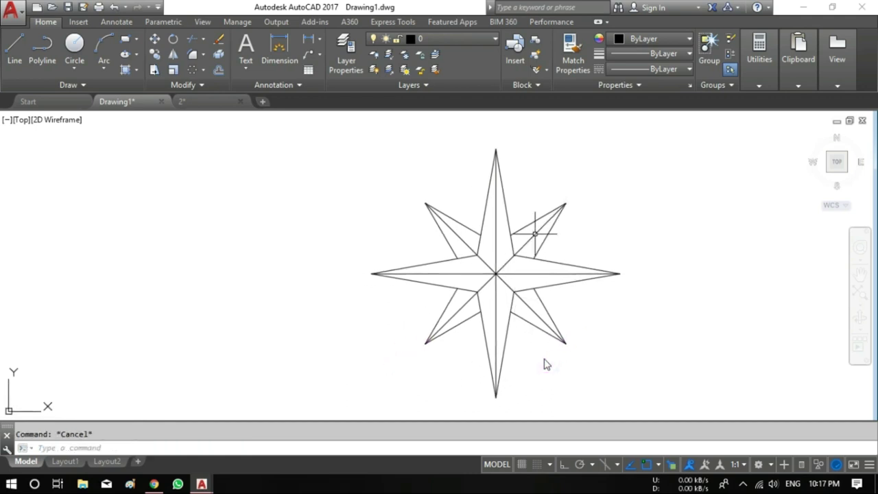
middle_click_drag(563, 204, 562, 209)
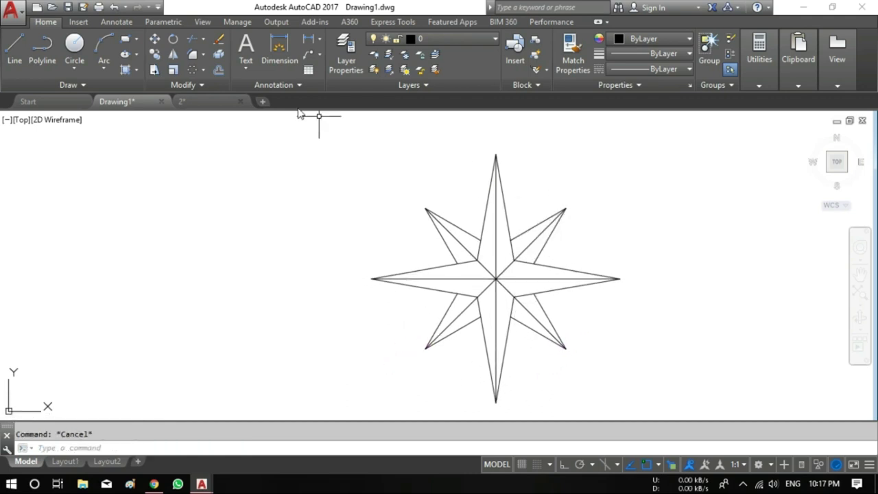
Step: Place single-line text 'N' with rotation 0 above the star's north point
left_click(244, 66)
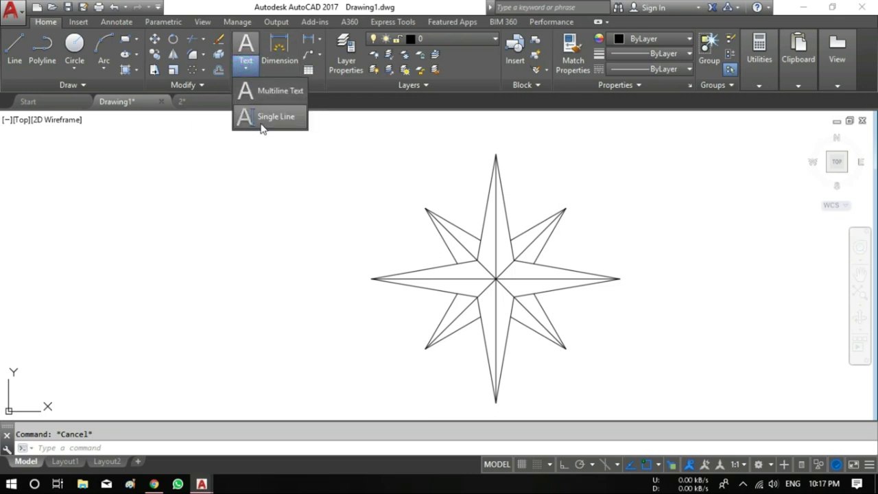
left_click(271, 122)
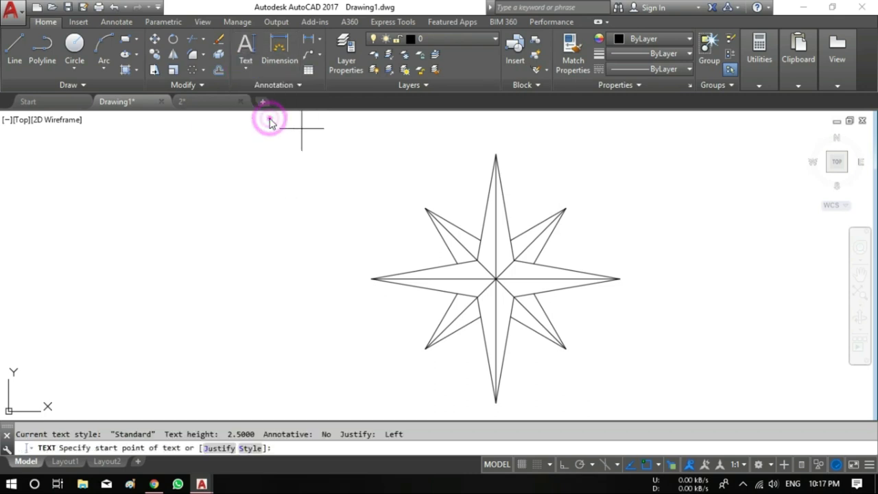
middle_click_drag(488, 141, 482, 165)
scroll(482, 165, "up", 4)
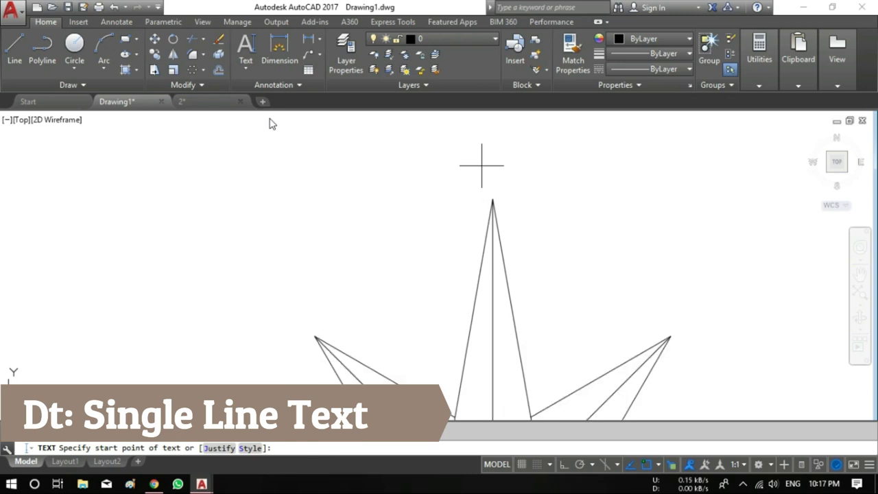
left_click(469, 141)
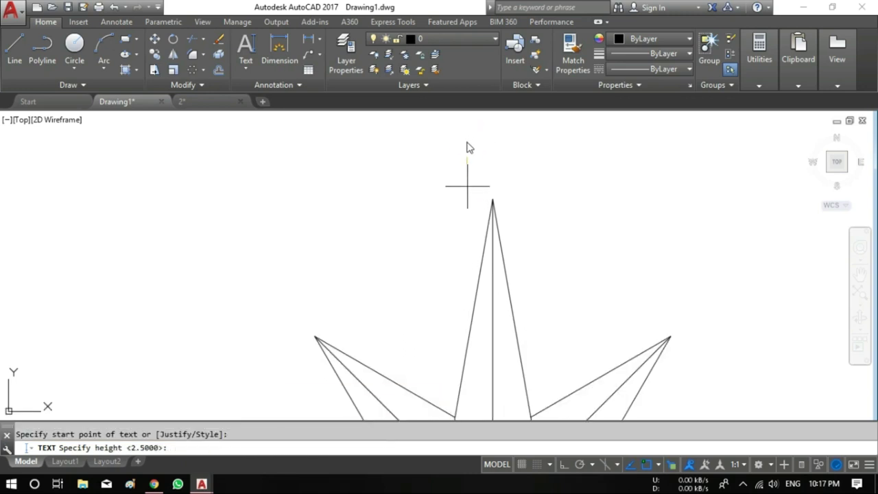
scroll(468, 184, "down", 4)
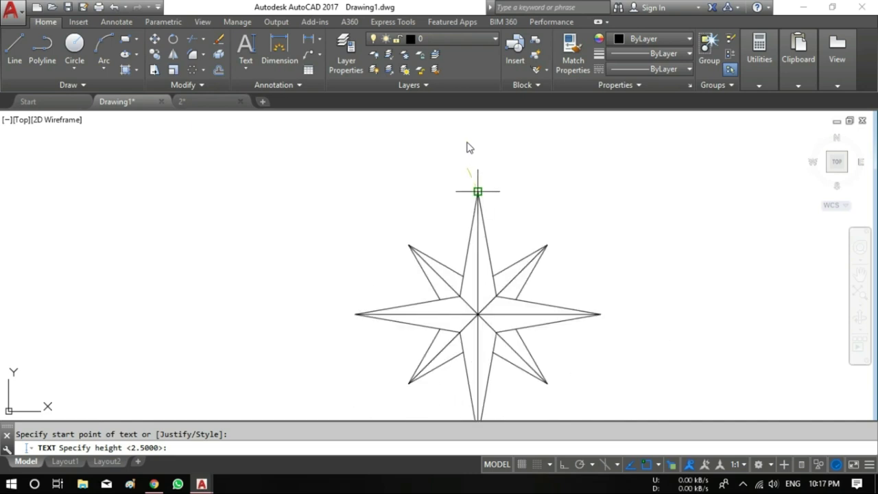
scroll(467, 173, "up", 4)
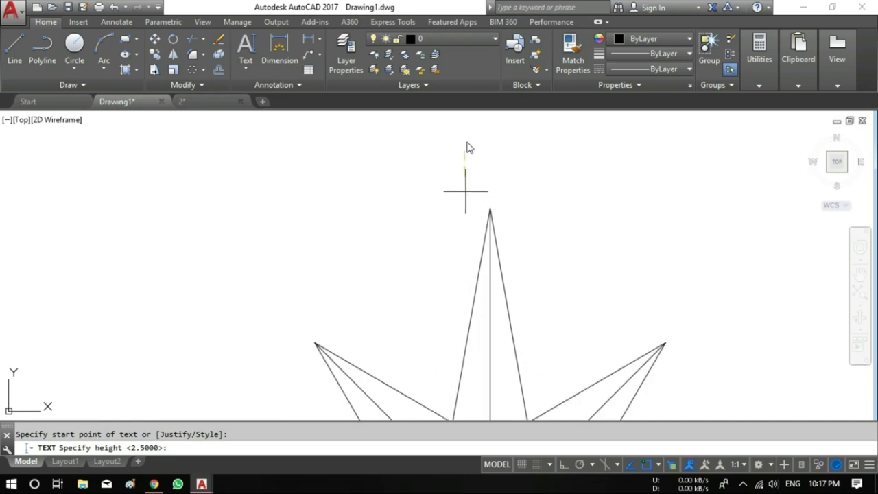
left_click(466, 191)
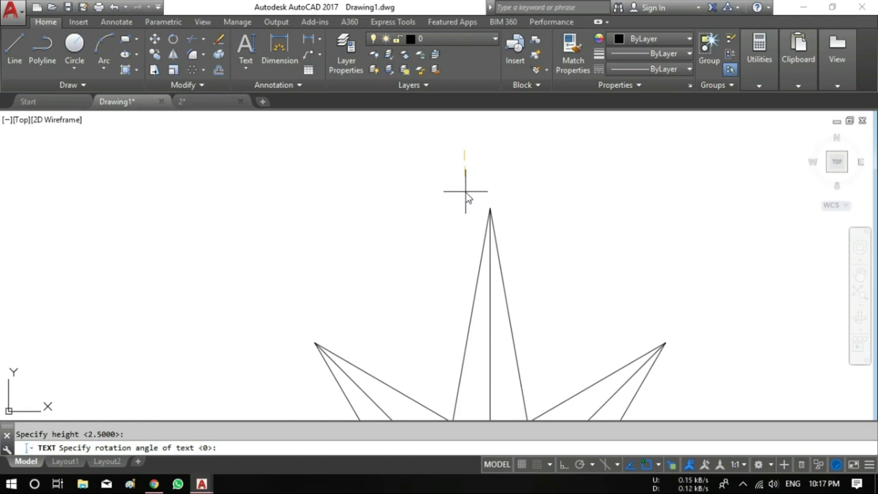
type("0")
key("Return")
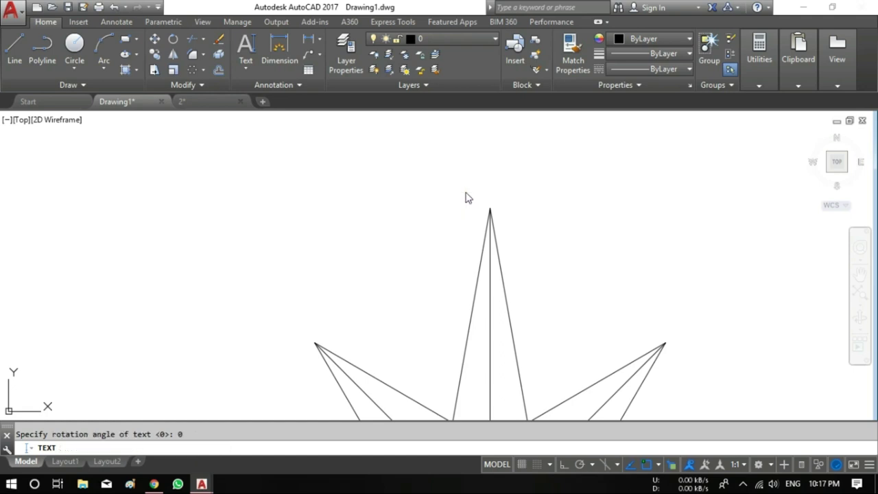
type("n")
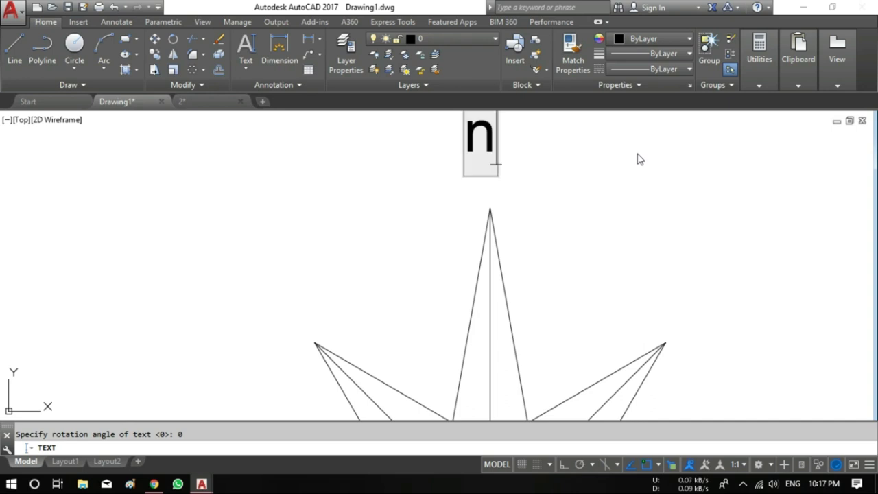
key("BackSpace")
type("N")
left_click(572, 182)
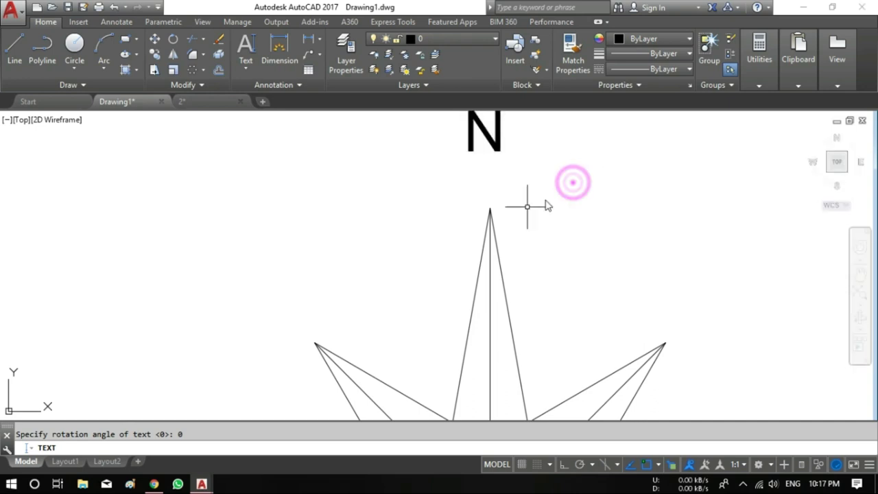
key("Escape")
Step: Nudge the N label slightly to the right and reselect it
left_click(483, 219)
left_click(482, 219)
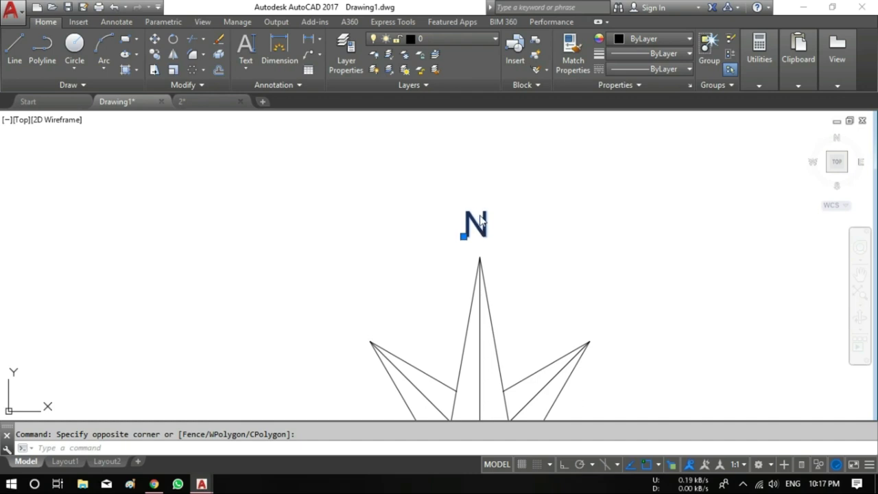
key("ctrl+Right")
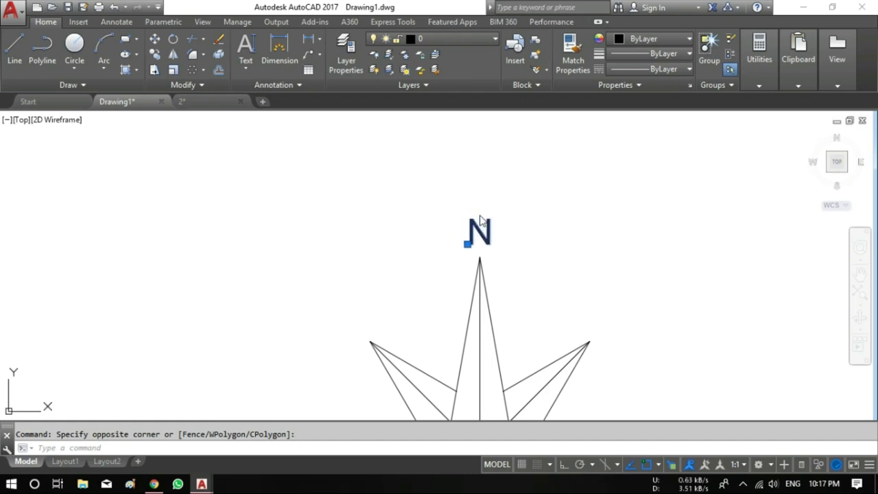
key("Escape")
middle_click_drag(513, 229, 554, 190)
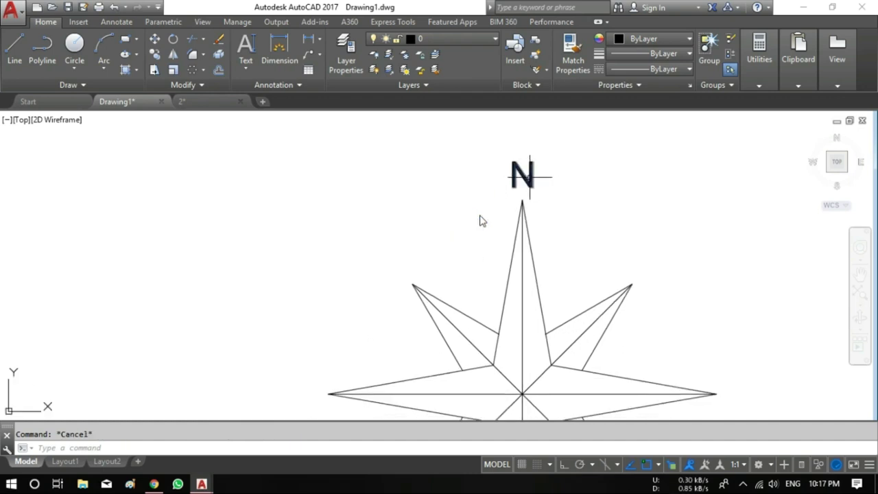
left_click(530, 177)
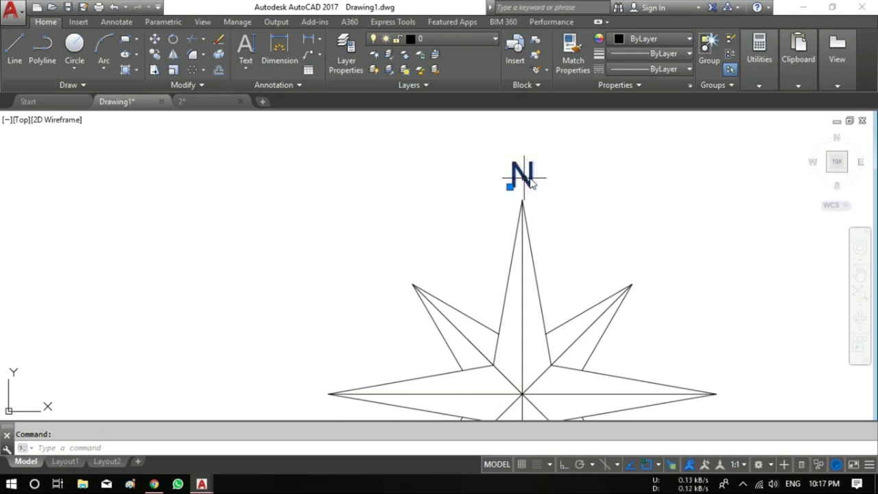
Step: Polar-array the N label eight times around the star centre, keeping the letters upright
left_click(203, 71)
left_click(219, 140)
scroll(429, 234, "down", 2)
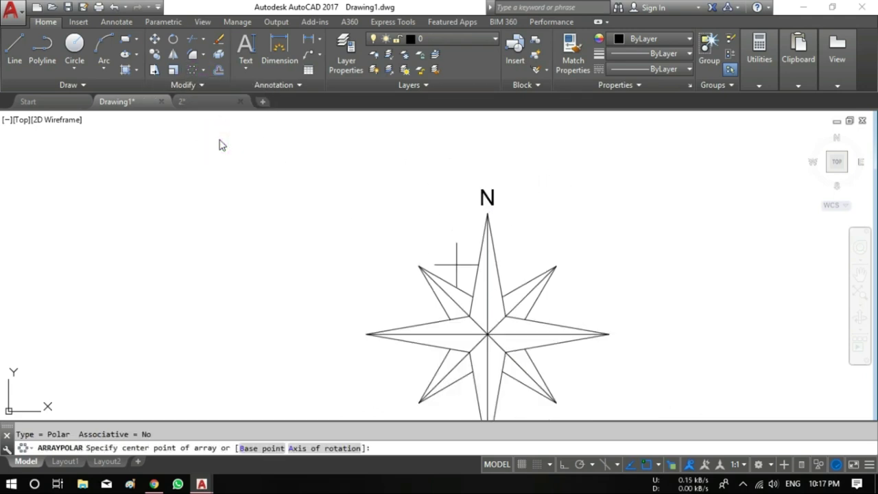
left_click(487, 334)
type("8")
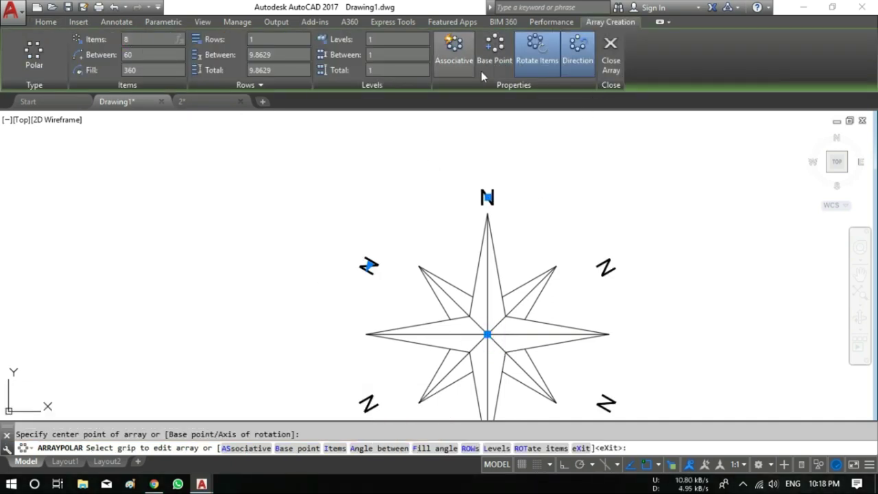
left_click(535, 52)
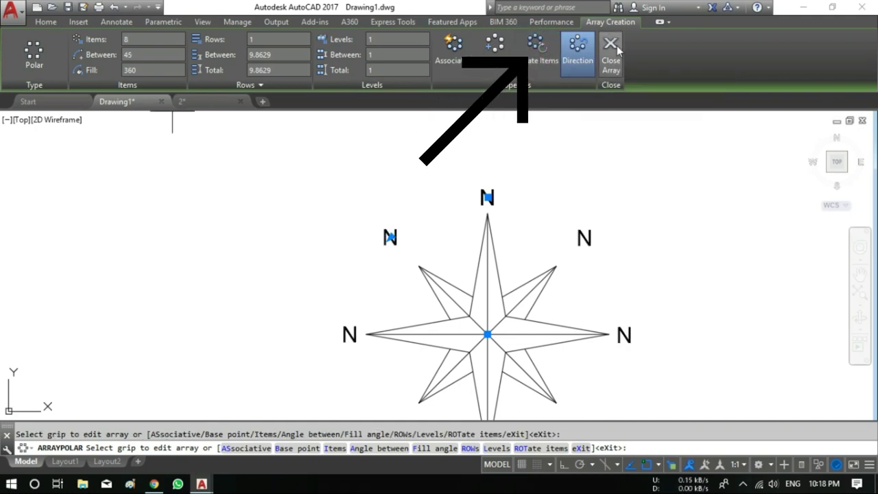
left_click(622, 48)
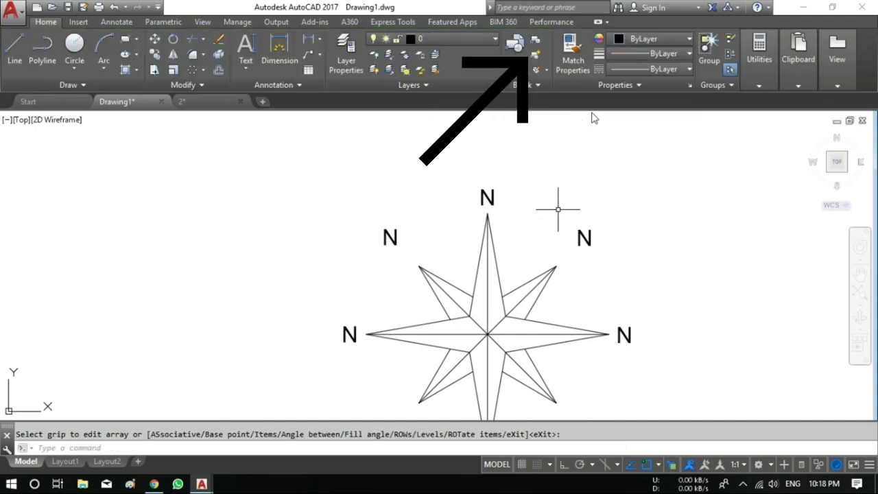
scroll(558, 205, "down", 3)
scroll(518, 161, "up", 2)
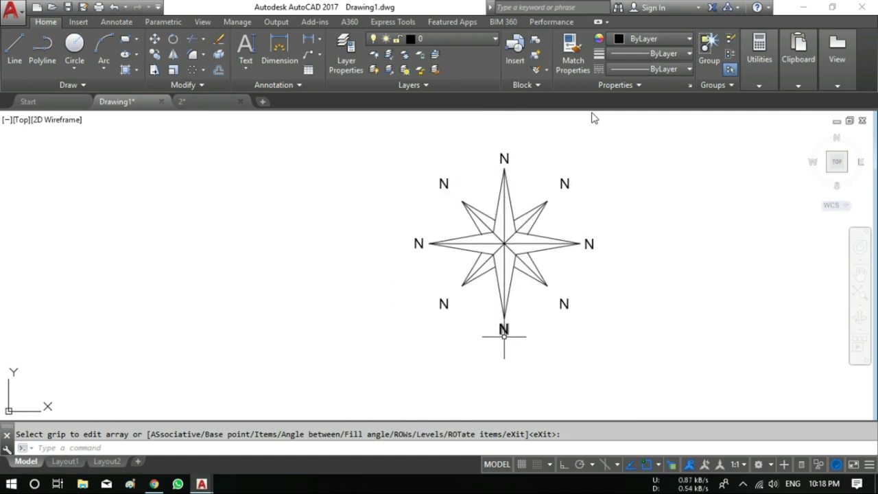
Step: Retype the bottom, right and left N labels as S, E and W
double_click(506, 330)
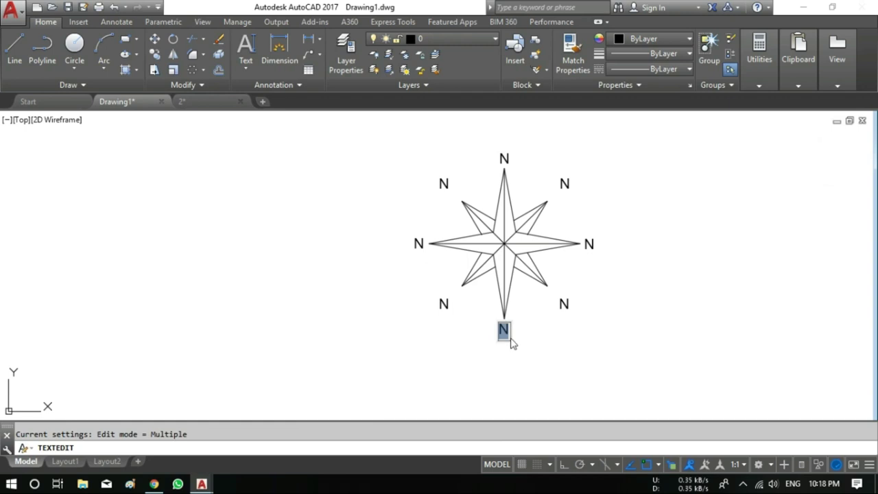
type("S")
left_click(545, 341)
left_click(590, 245)
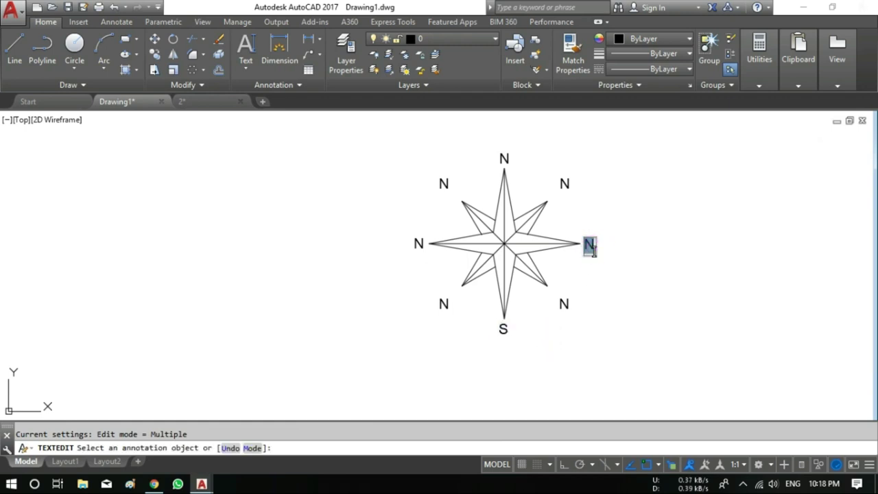
type("E")
left_click(613, 294)
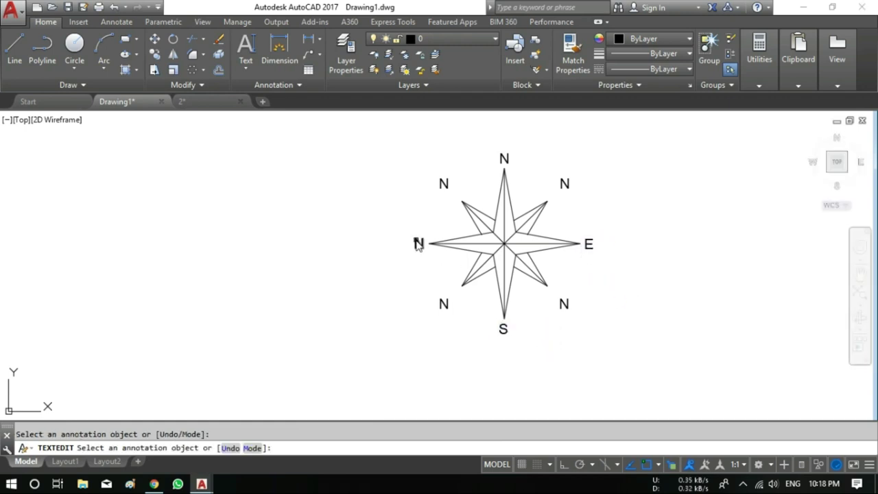
left_click(418, 245)
type("W")
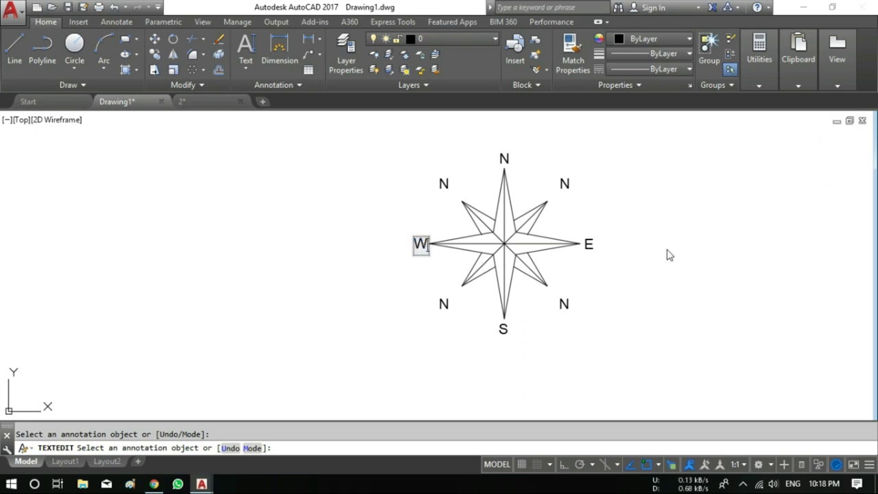
left_click(675, 250)
Step: Retype the diagonal labels as NW, NE, SE and SW
left_click(443, 188)
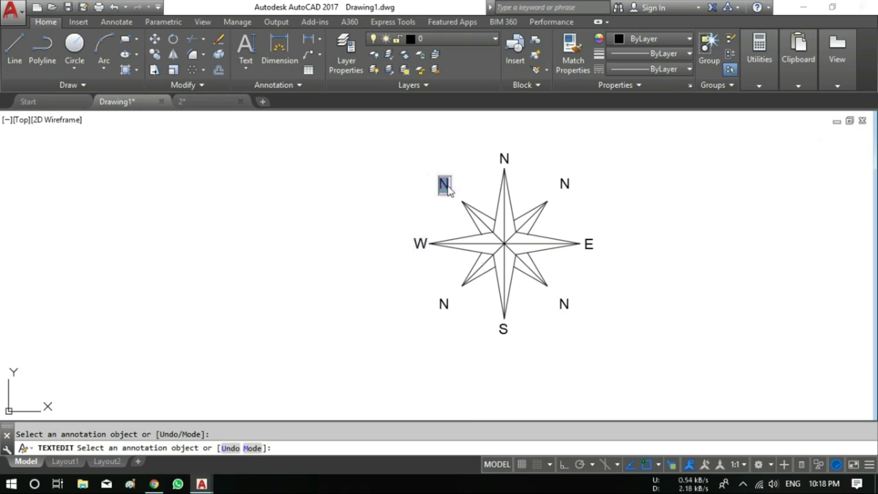
left_click(614, 189)
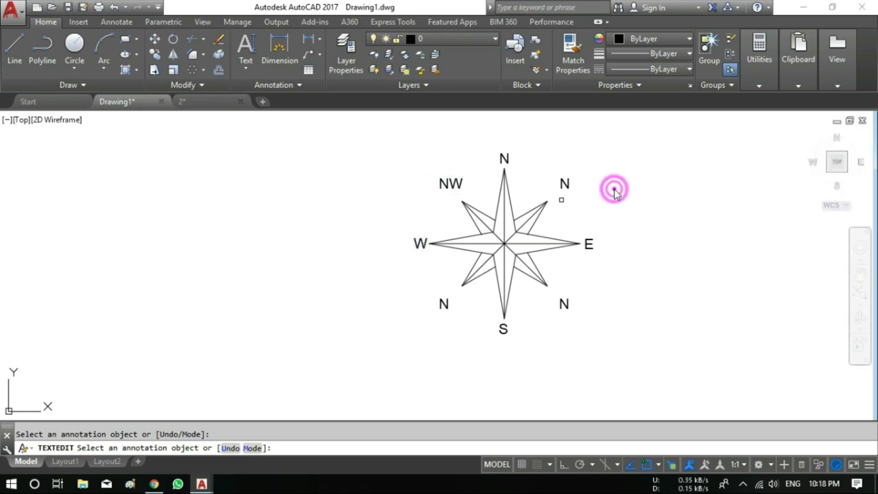
left_click(566, 186)
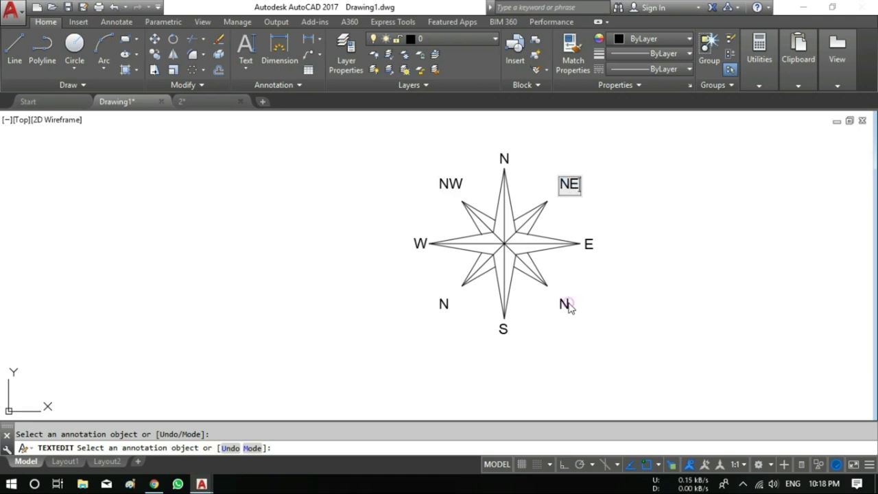
left_click(565, 305)
left_click(565, 304)
type("SE")
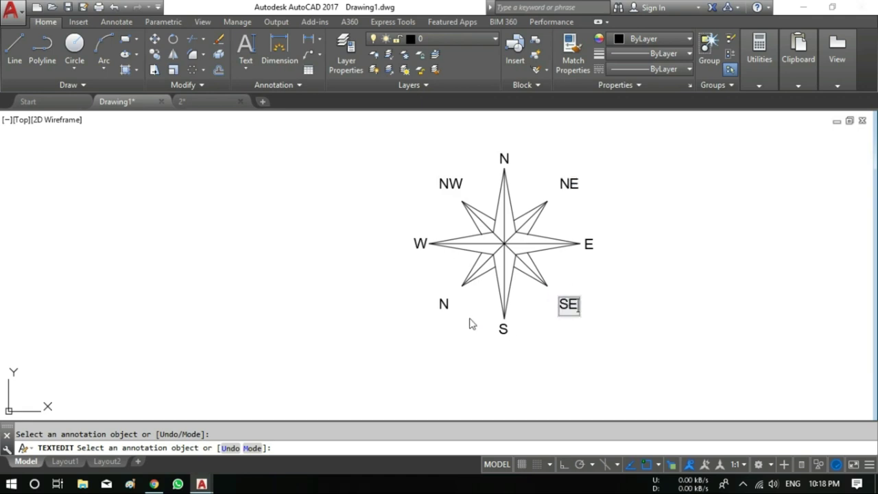
left_click(444, 304)
left_click(444, 304)
type("S")
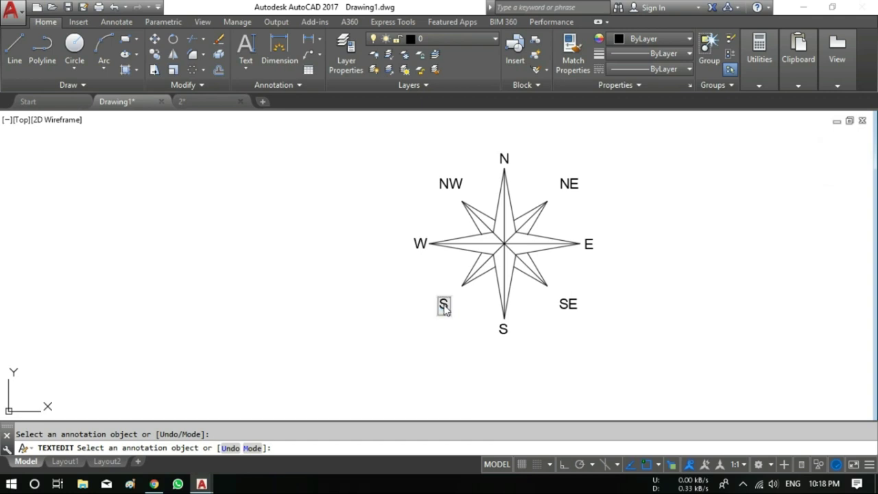
type("W")
left_click(711, 268)
key("Escape")
Step: Move the NW and NE labels closer to their star points
left_click(450, 185)
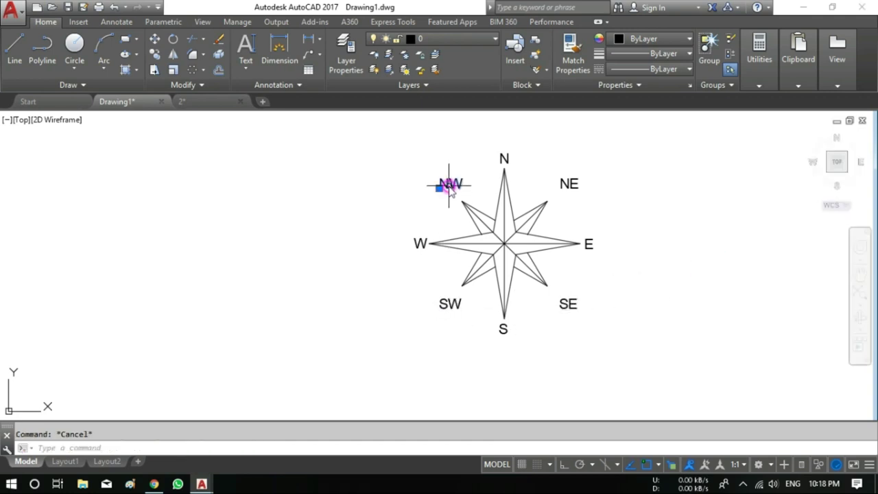
left_click_drag(439, 187, 433, 196)
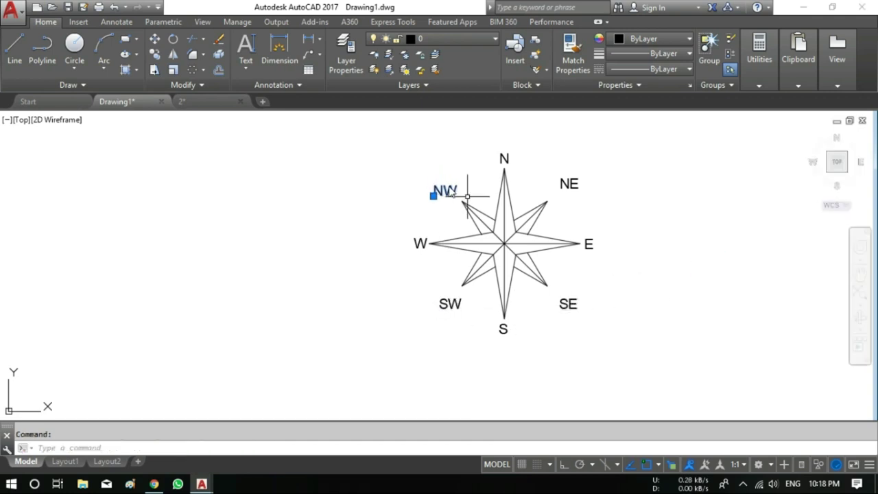
left_click(569, 184)
key("Escape")
left_click(571, 185)
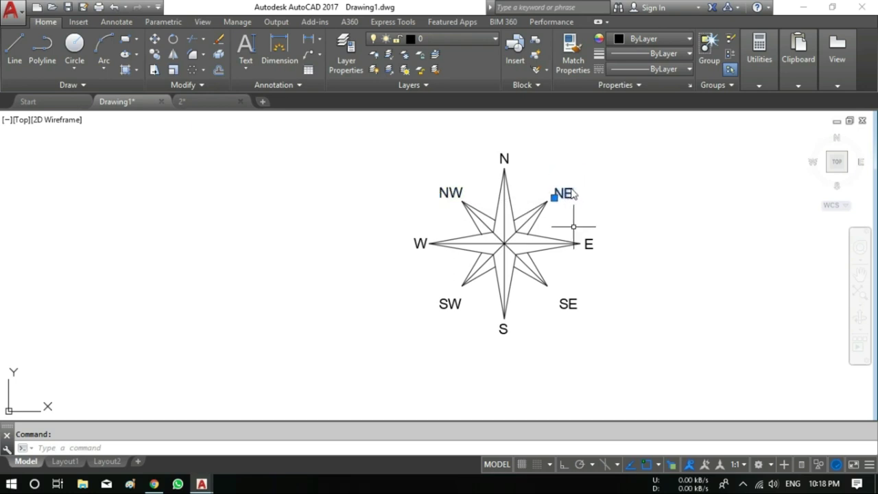
key("Escape")
Step: Move the SE and SW labels closer to their star points, then open SW's properties
left_click(568, 308)
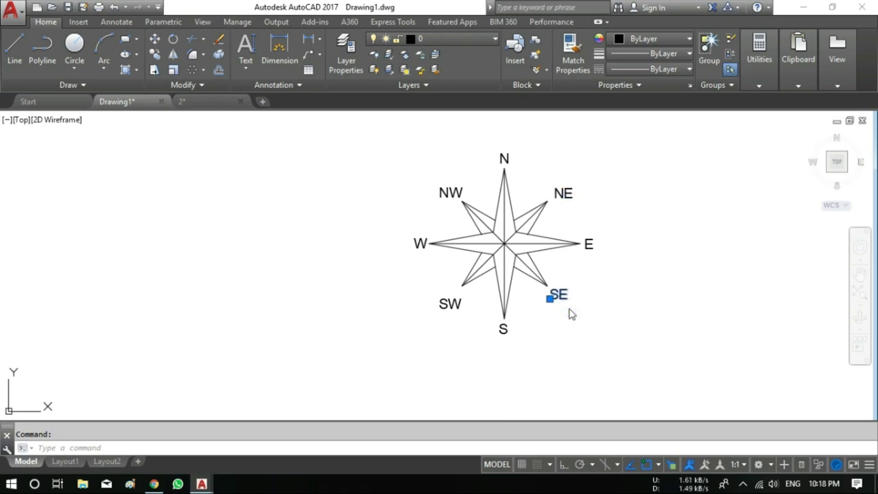
key("Escape")
left_click(457, 309)
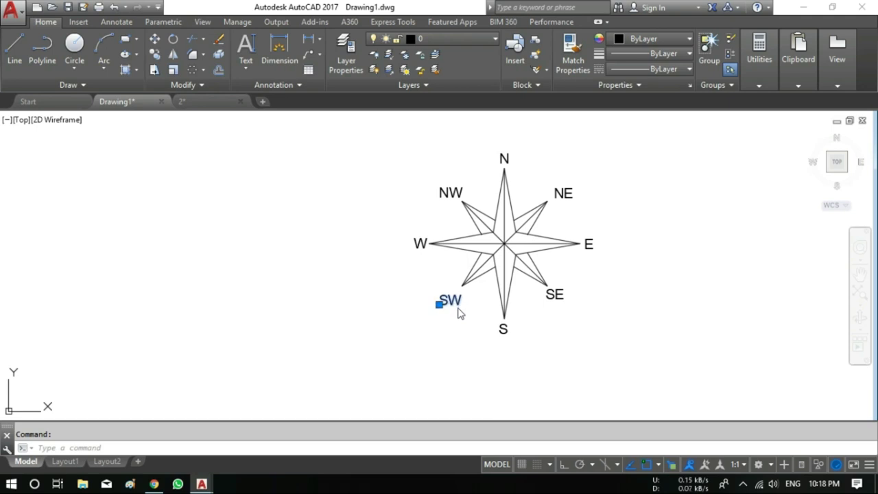
key("Escape")
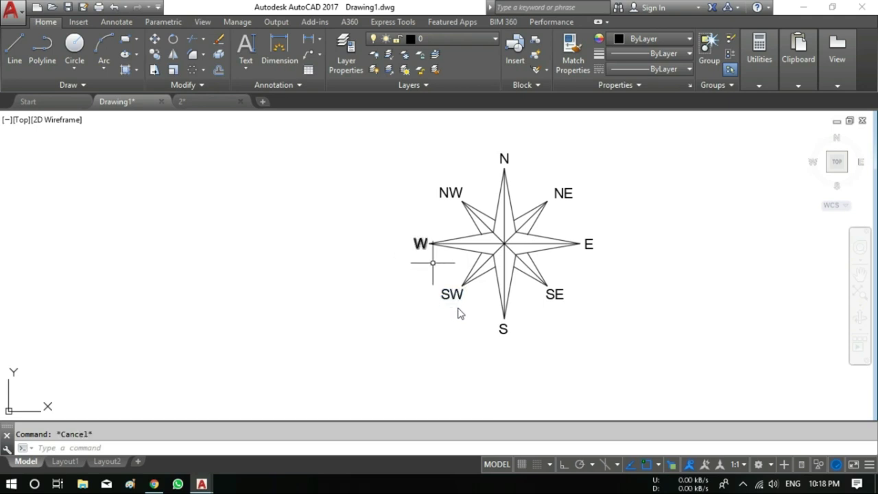
left_click(448, 293)
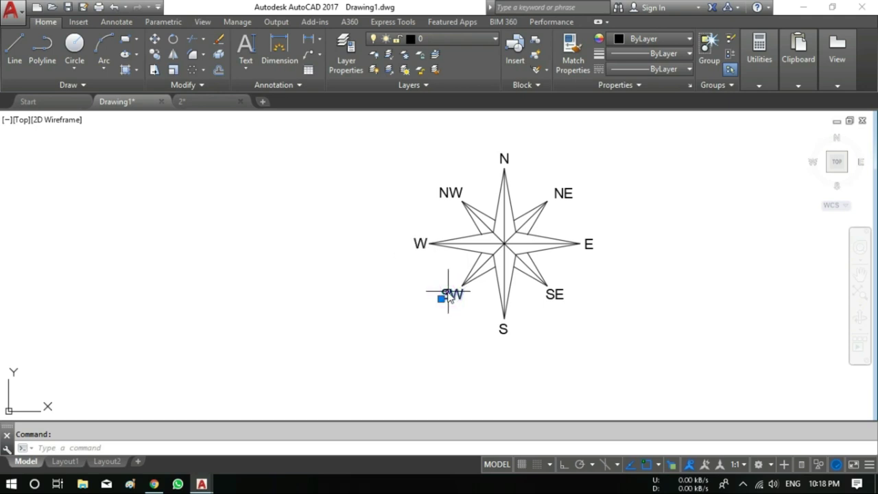
key("ctrl+1")
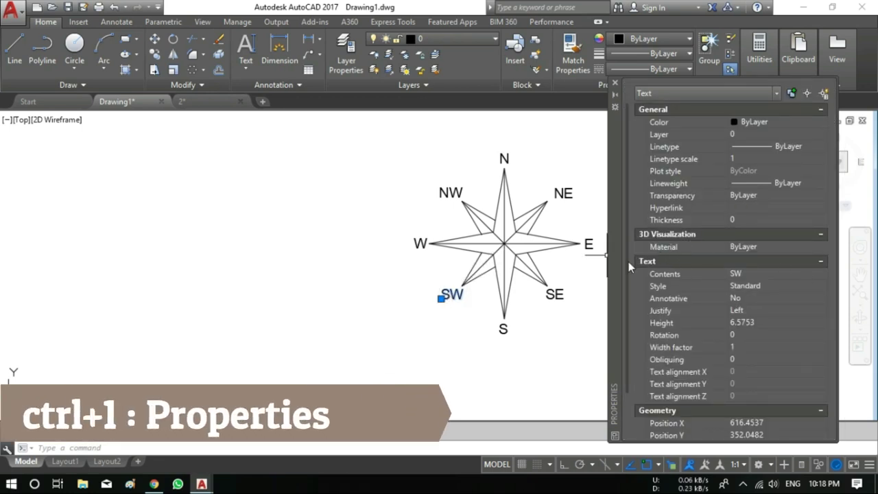
Step: Set the SW label's text height to 5 and nudge it slightly right
left_click_drag(626, 262, 628, 301)
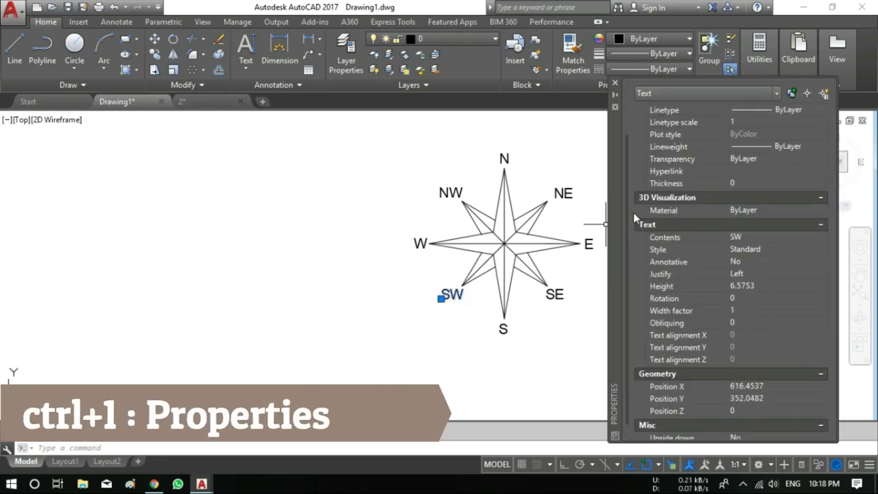
left_click(763, 286)
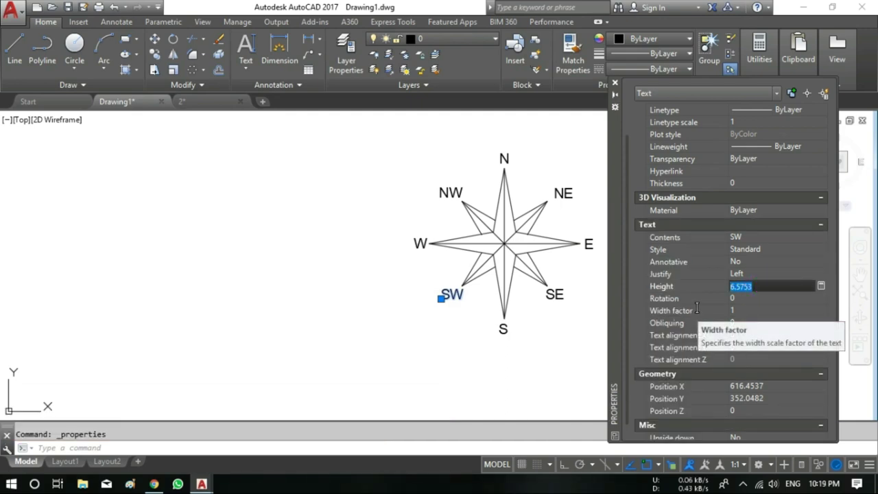
type("5")
left_click(760, 286)
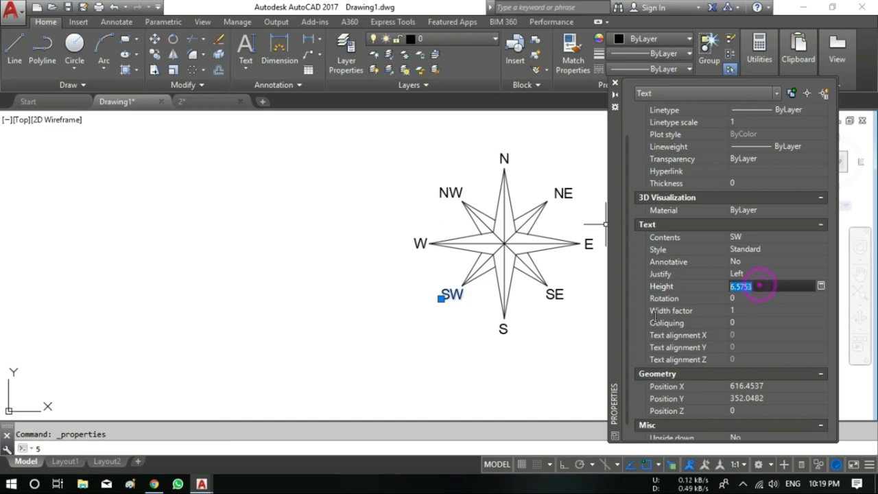
left_click(615, 83)
key("Escape")
left_click(448, 297)
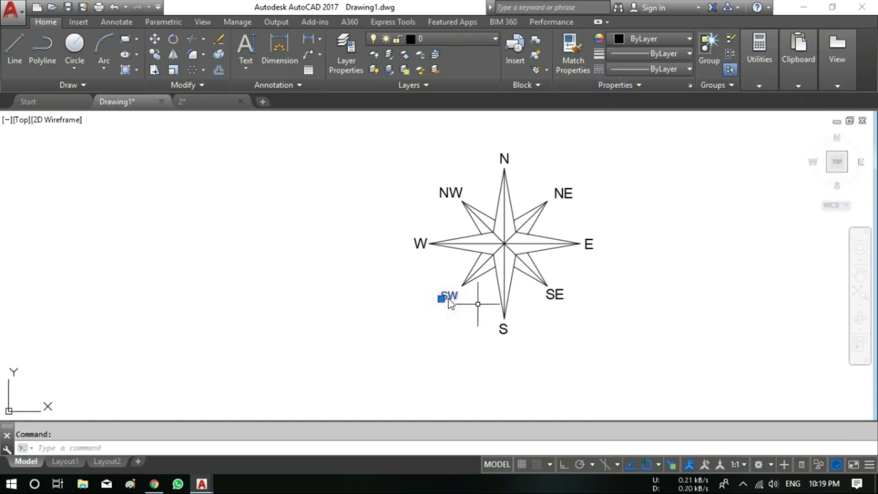
left_click_drag(442, 294, 445, 294)
type("M")
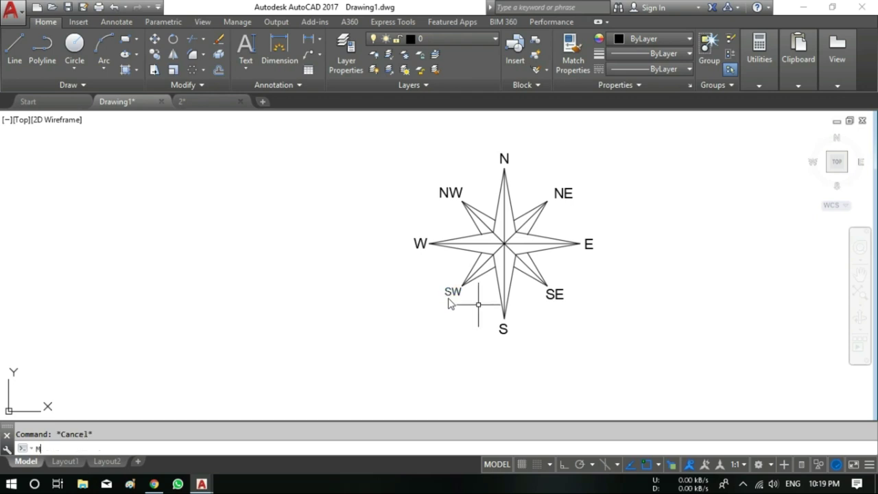
Step: Match the SE, NE and NW labels to the SW label's text height of 5
type("a")
key("Return")
left_click(454, 294)
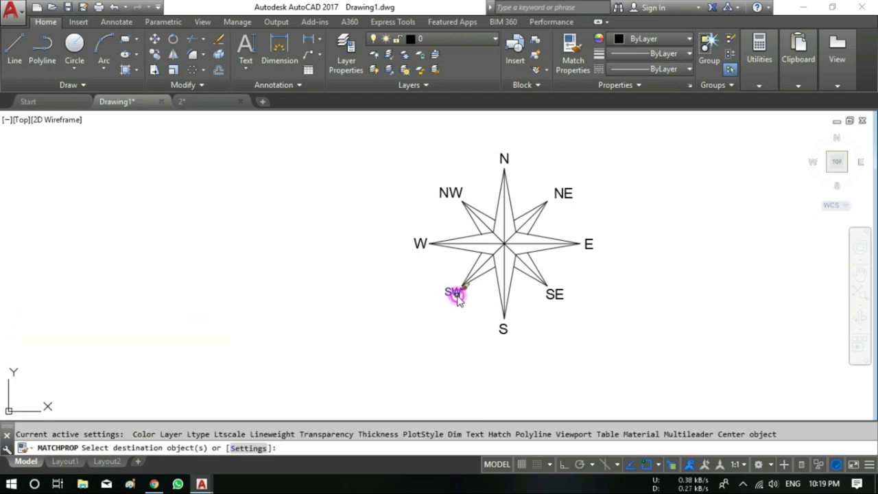
left_click(554, 295)
left_click(580, 192)
left_click(563, 195)
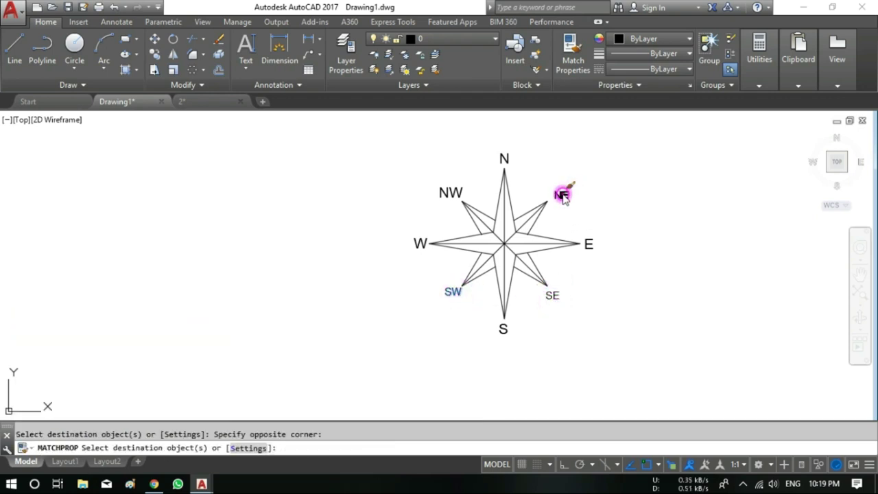
left_click(448, 195)
key("Escape")
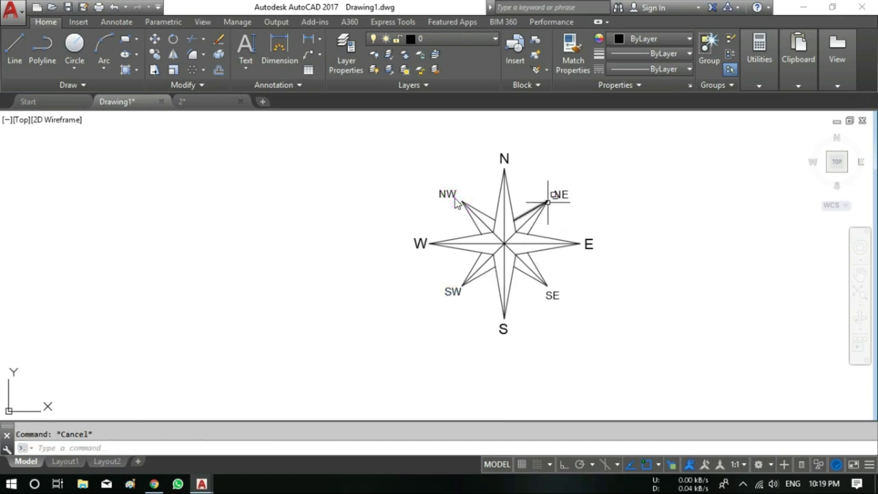
left_click(559, 195)
key("Escape")
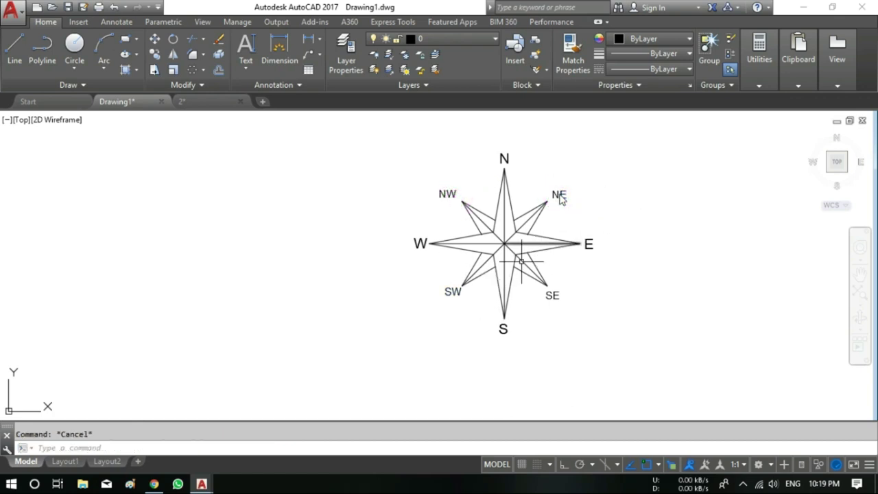
middle_click_drag(527, 259, 500, 275)
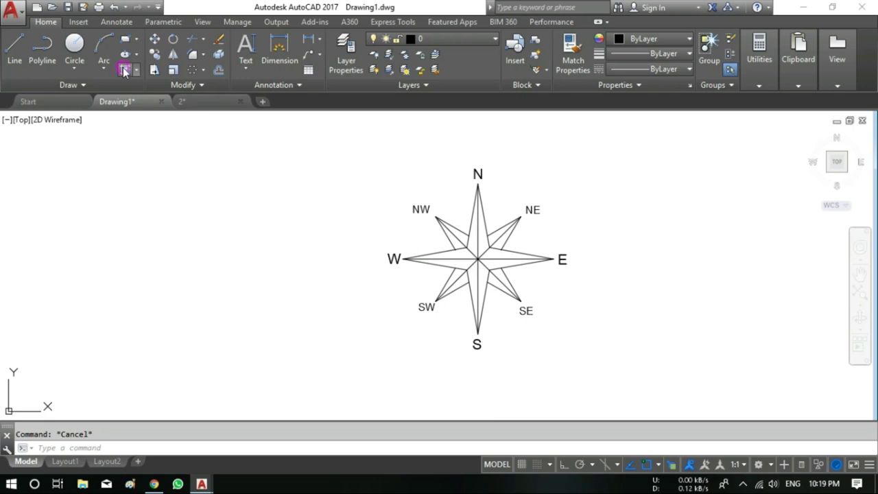
Step: Solid-hatch one half of the N, W, S, E, NW, SW, SE and NE arms
type("h")
key("Return")
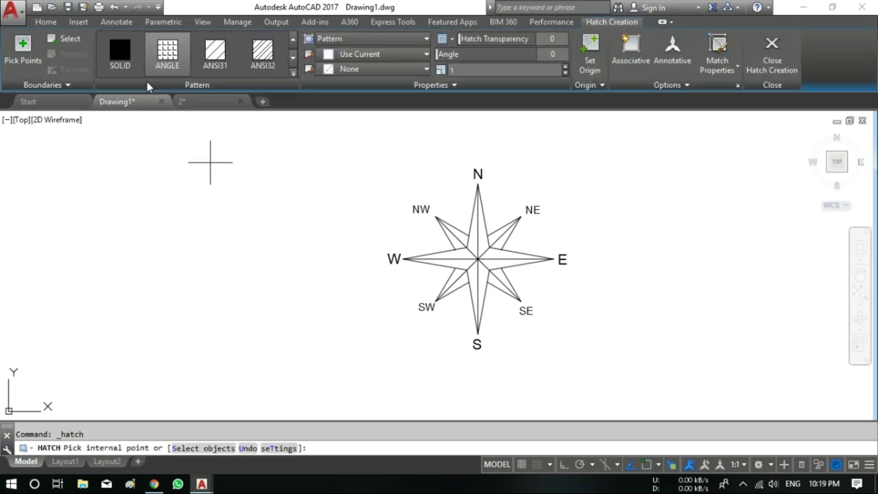
left_click(474, 226)
left_click(458, 263)
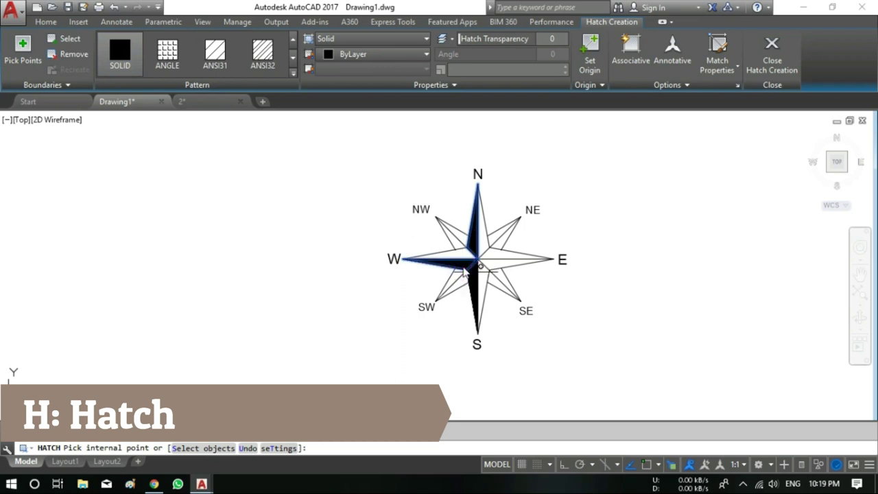
left_click(485, 269)
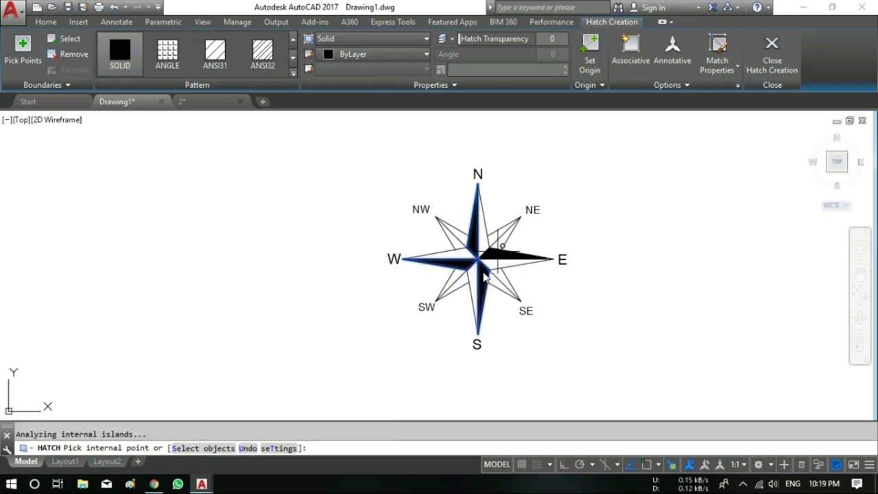
left_click(499, 258)
left_click(450, 231)
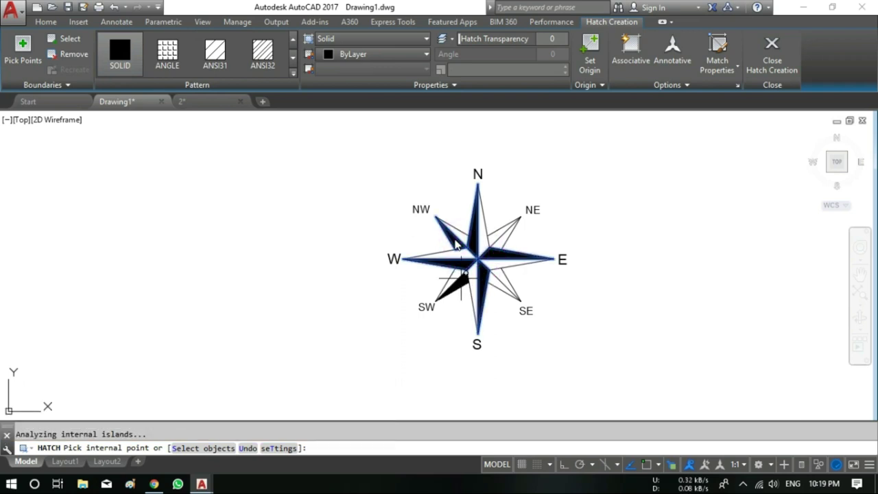
left_click(458, 285)
left_click(500, 280)
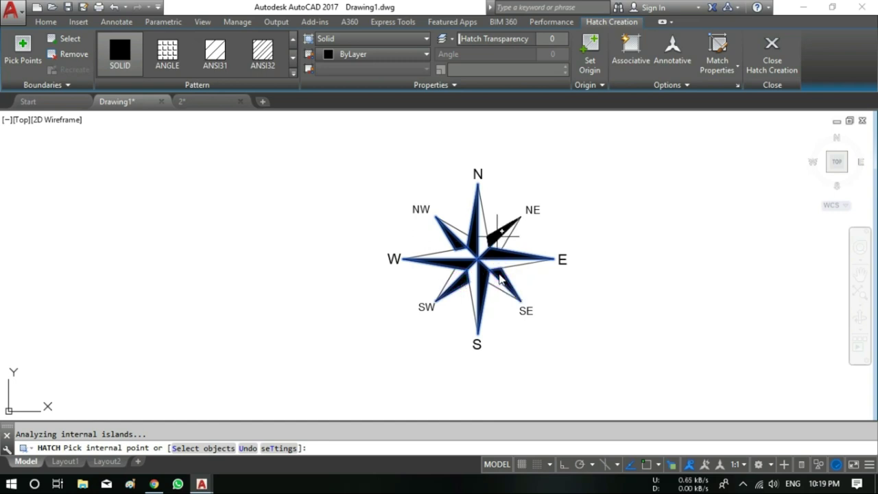
left_click(499, 237)
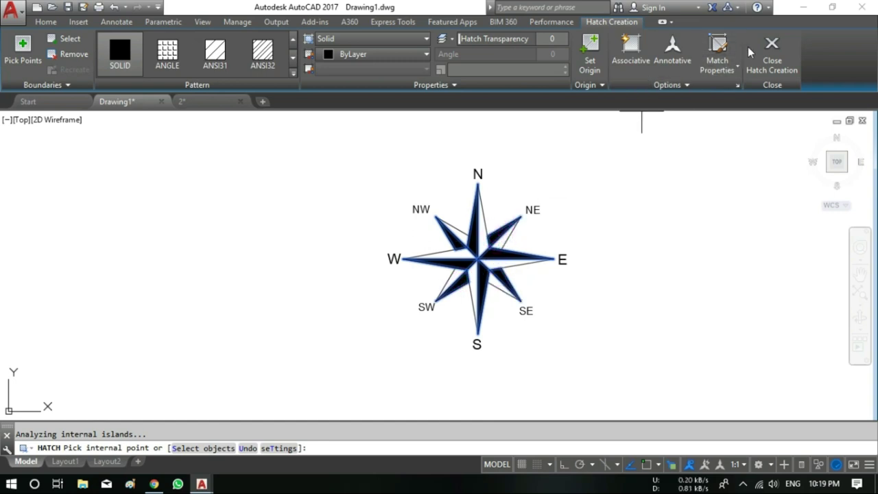
left_click(771, 45)
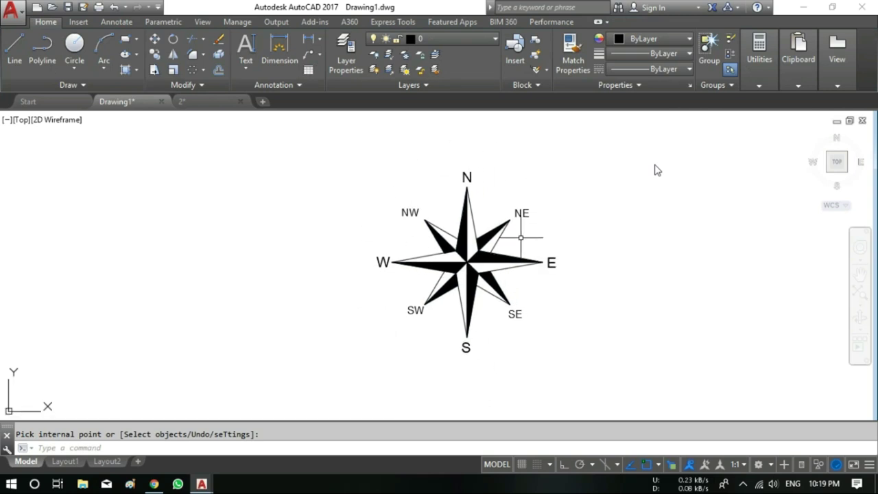
scroll(512, 239, "up", 2)
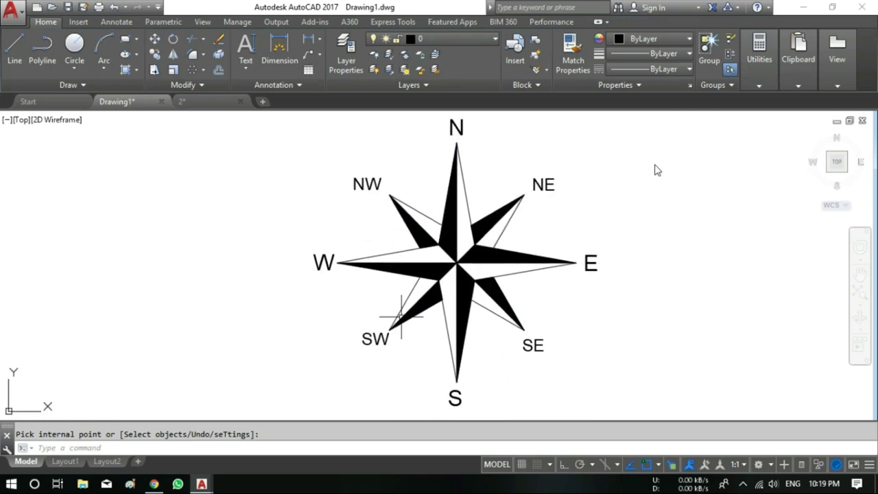
scroll(433, 310, "down", 2)
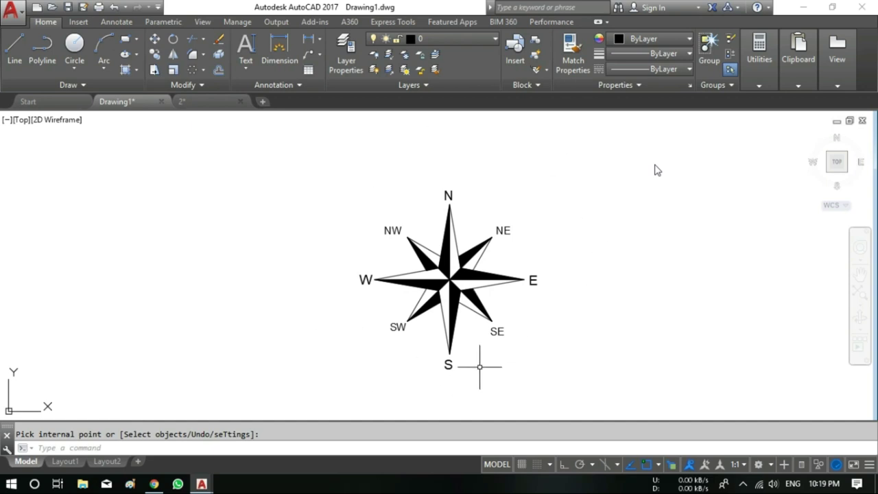
left_click(184, 102)
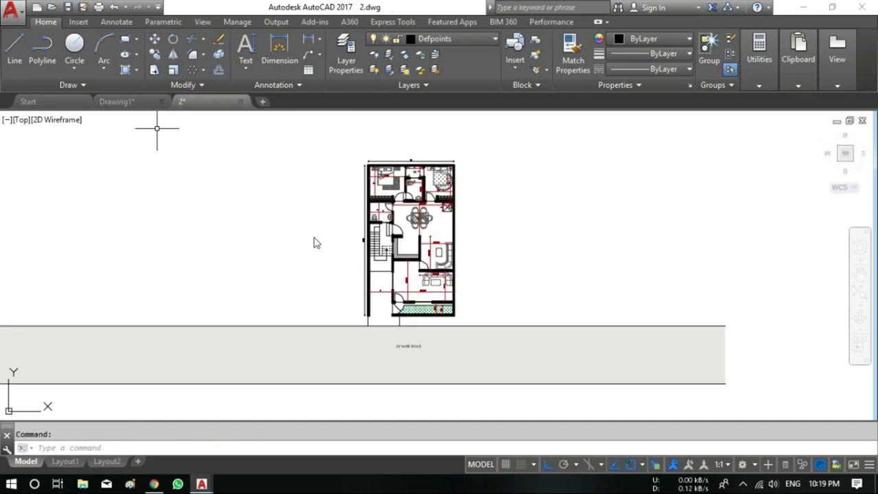
mouse_move(118, 101)
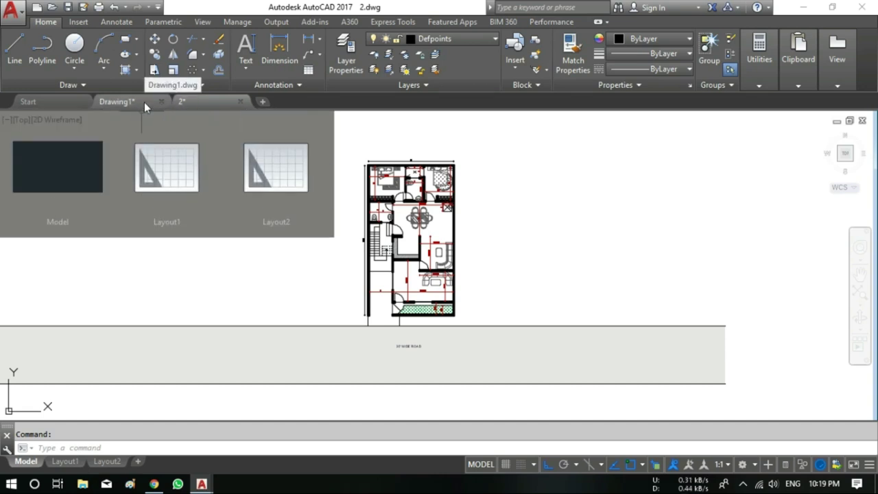
left_click(144, 102)
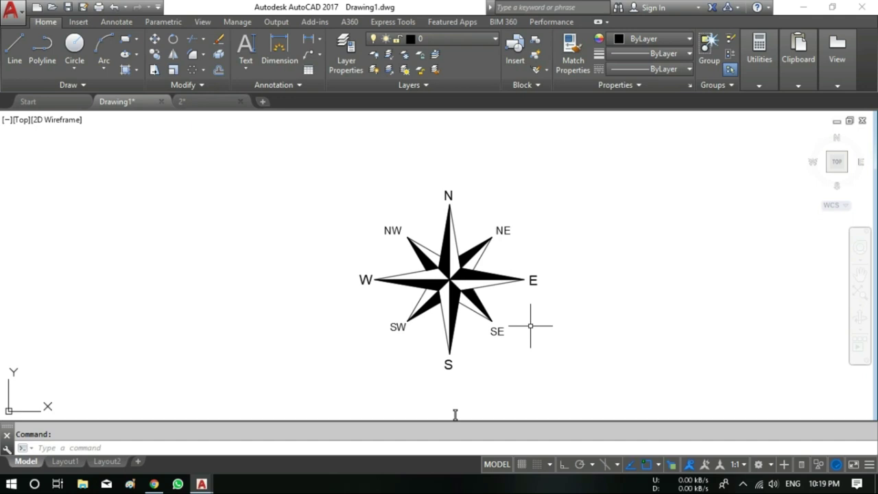
middle_click_drag(514, 334, 501, 322)
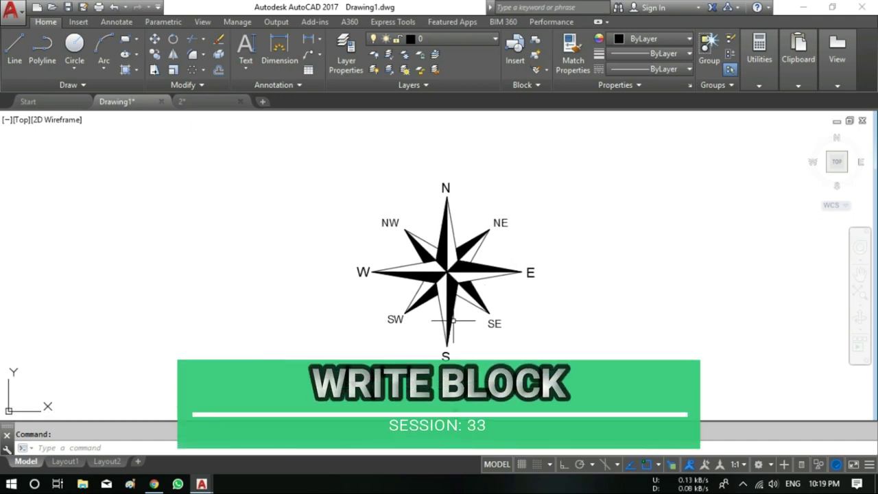
Step: In Write Block, set the base point at the compass centre and window-select all 33 rose objects
middle_click_drag(452, 320, 469, 309)
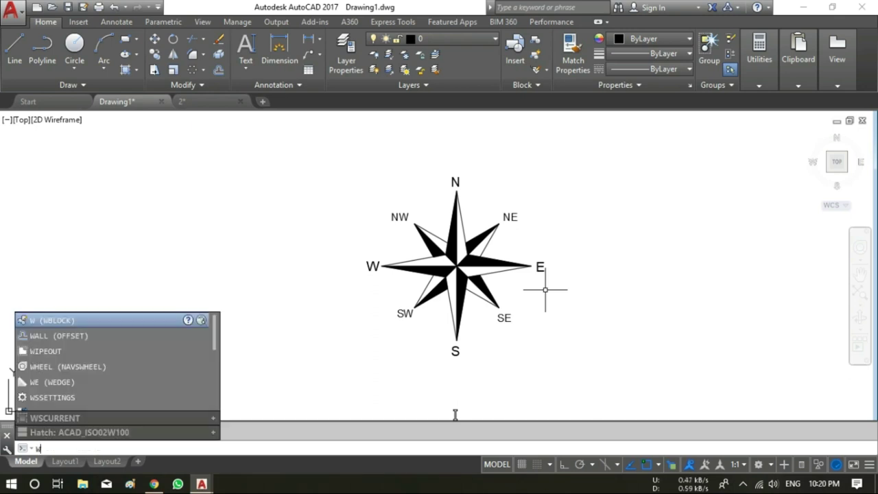
key("Return")
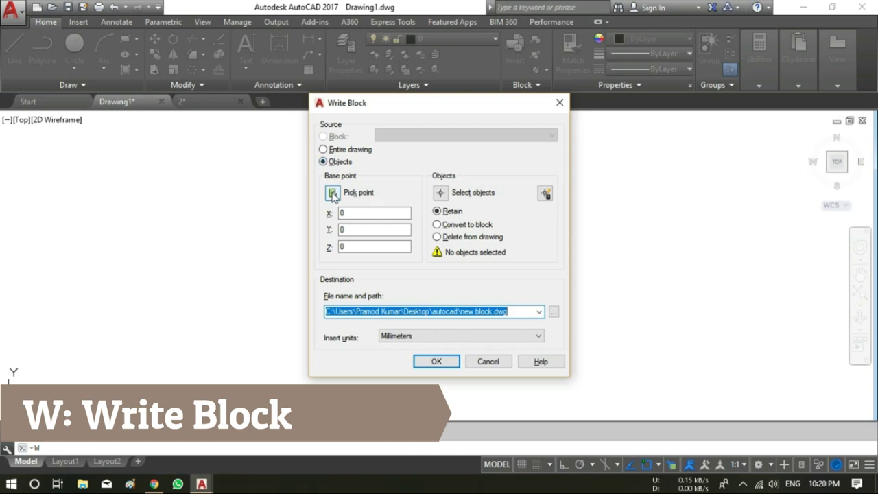
left_click(333, 193)
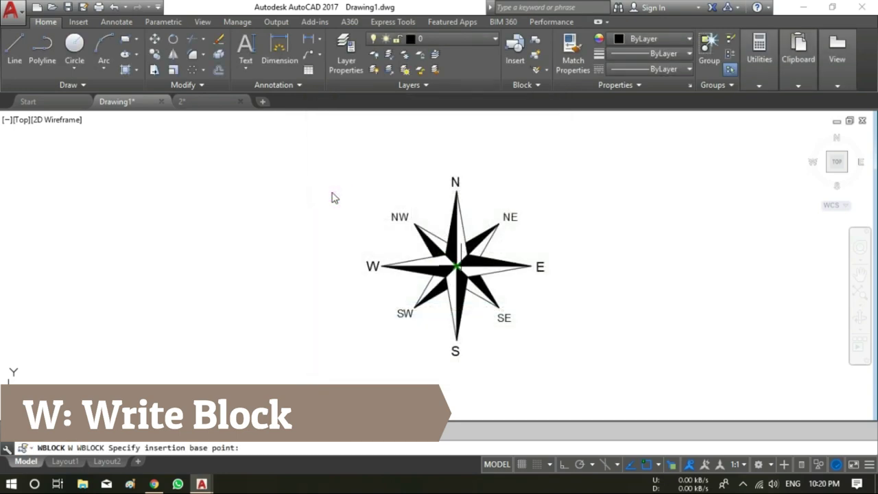
left_click(457, 269)
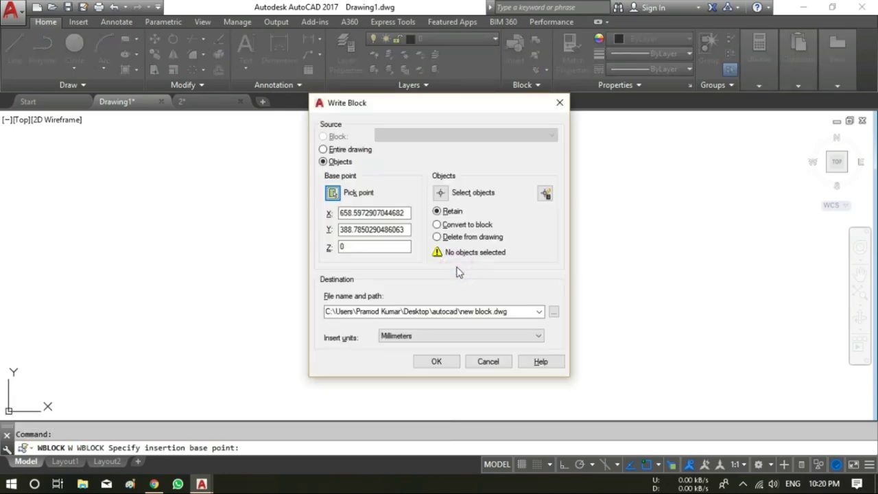
left_click(442, 194)
left_click(352, 173)
left_click(560, 367)
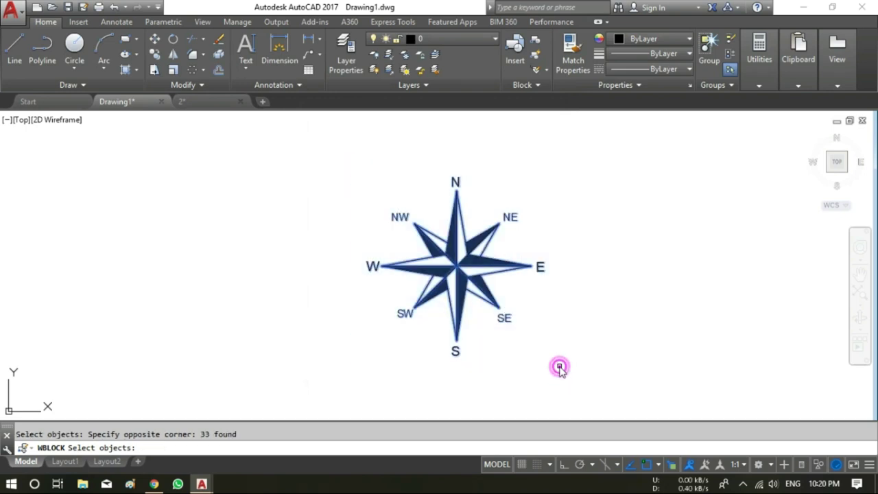
key("Return")
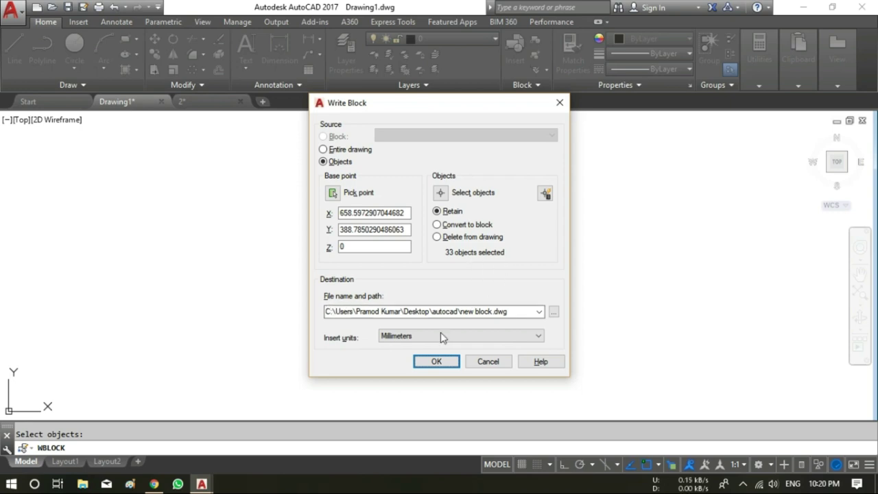
Step: Write the block to COMPASS.dwg on the Desktop, then return to drawing 2
left_click(553, 312)
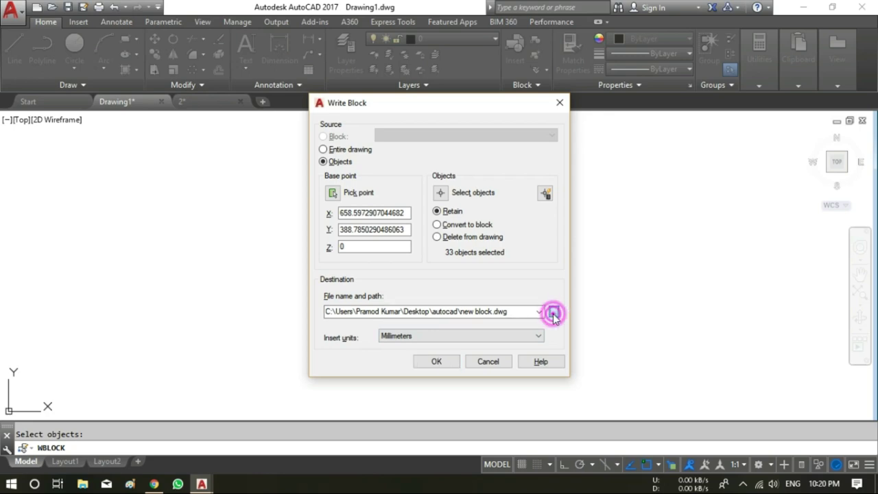
left_click(272, 285)
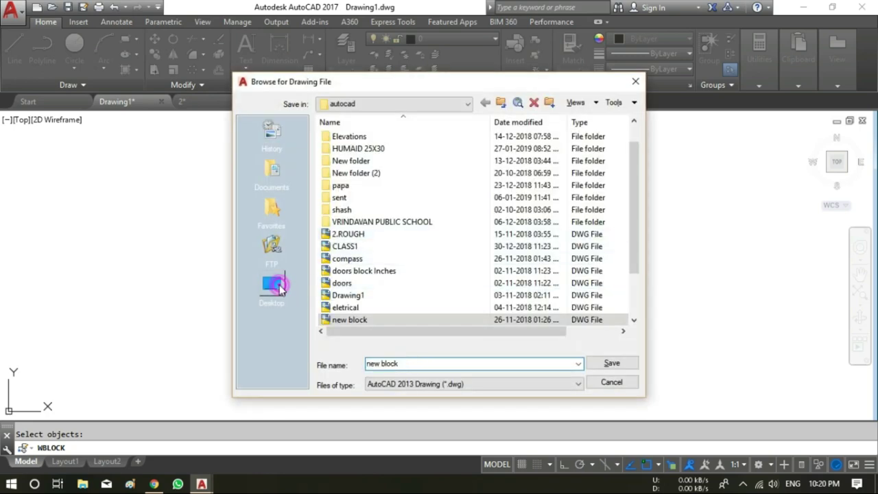
triple_click(381, 363)
type("COMPASS")
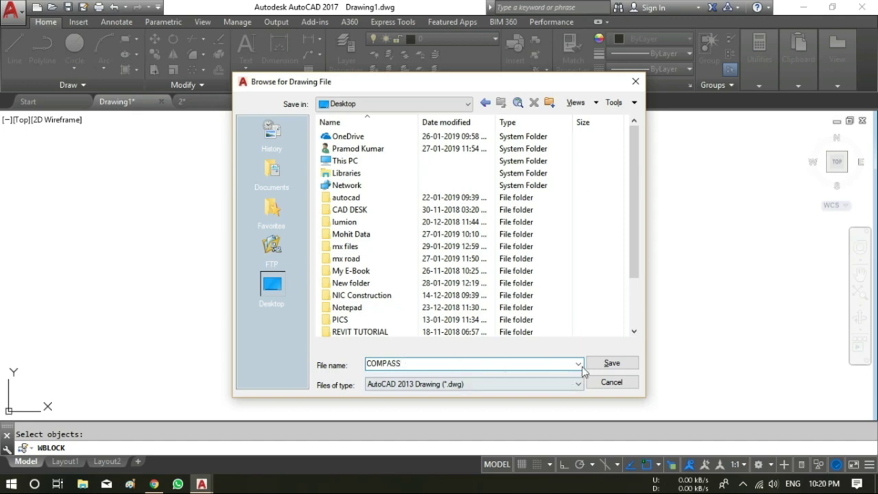
left_click(609, 363)
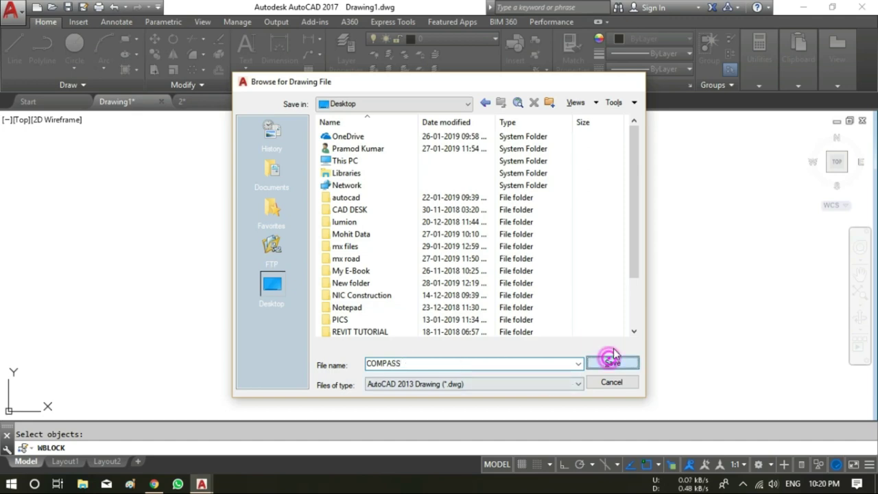
left_click(436, 364)
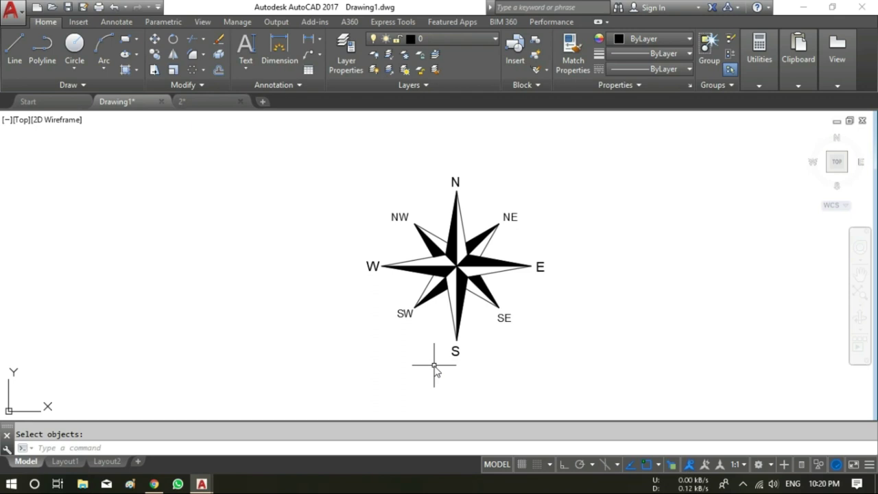
left_click(184, 101)
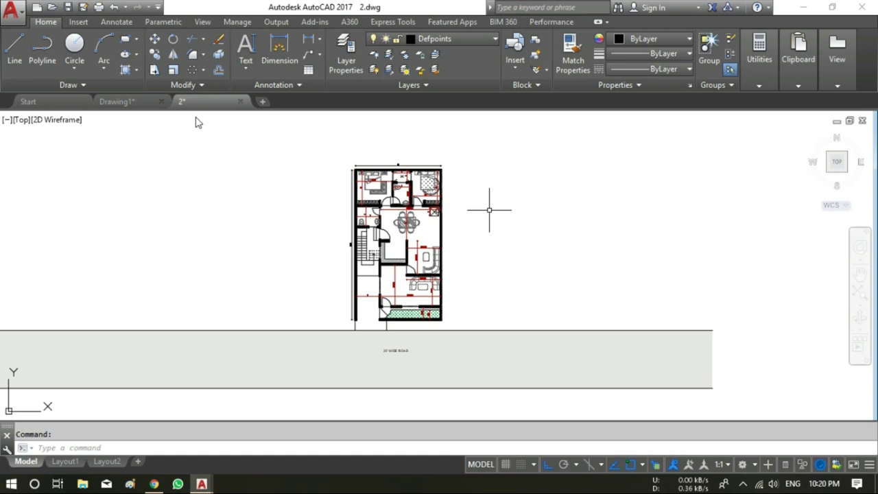
type("I")
Step: Choose COMPASS.dwg from the Desktop in the Insert dialog and accept the insert settings
key("Return")
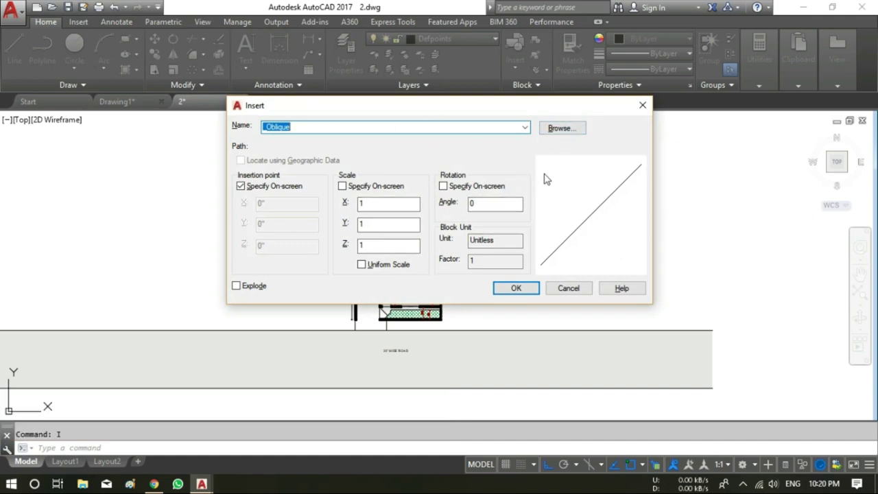
left_click(561, 128)
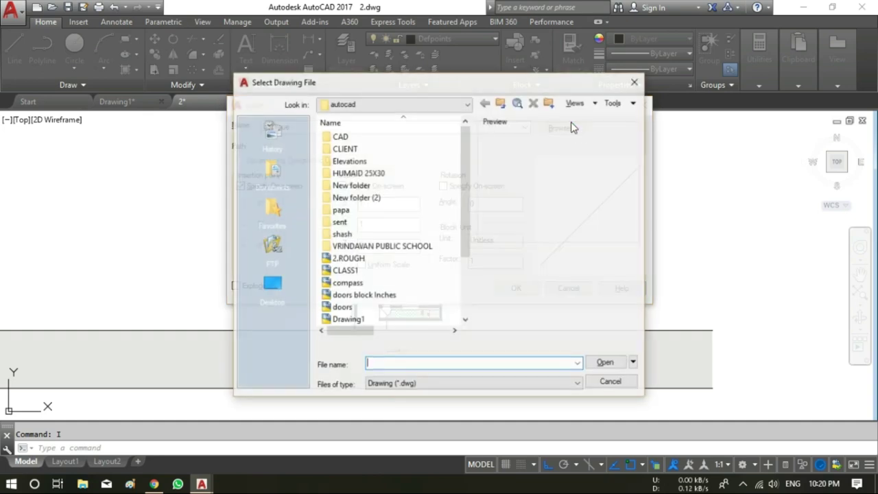
left_click(272, 284)
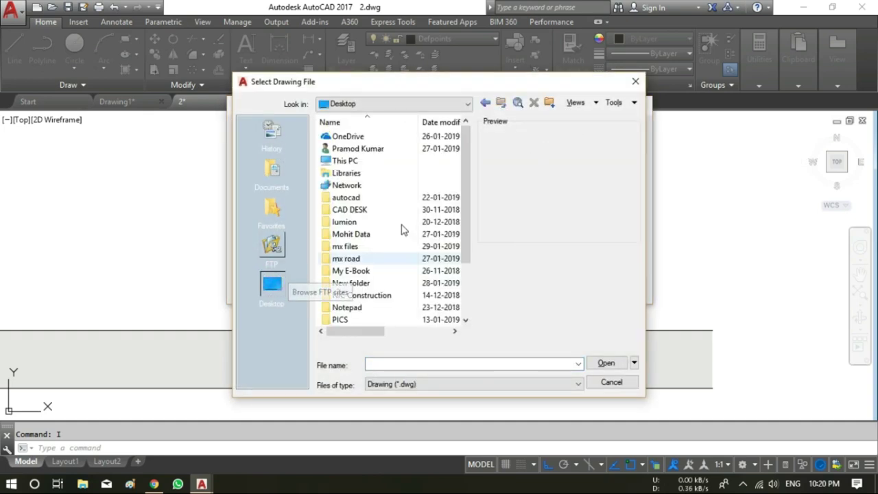
left_click_drag(466, 179, 459, 235)
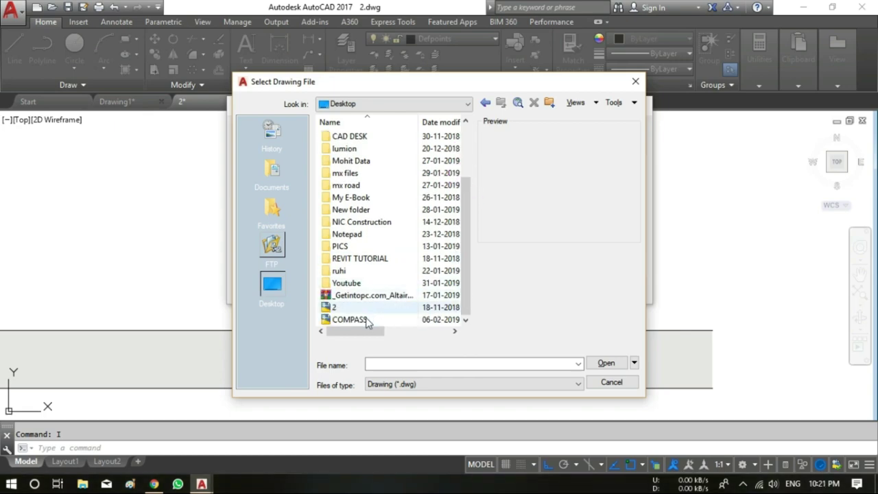
left_click(362, 320)
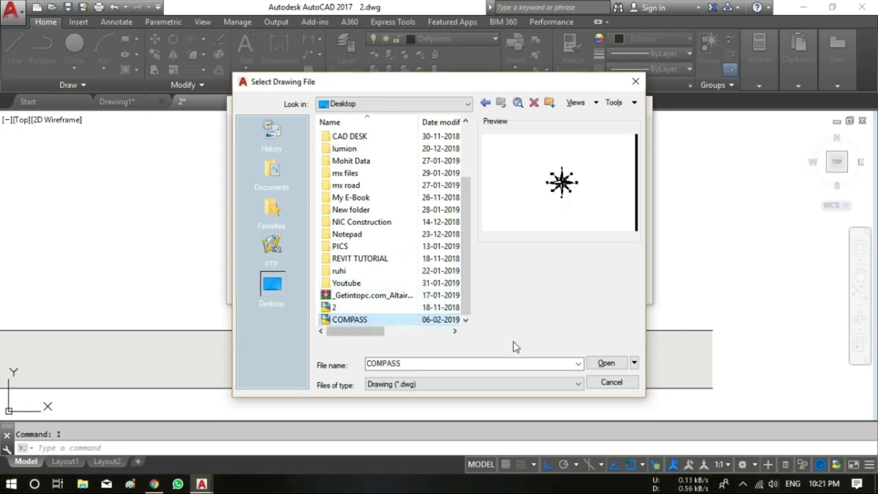
left_click(603, 364)
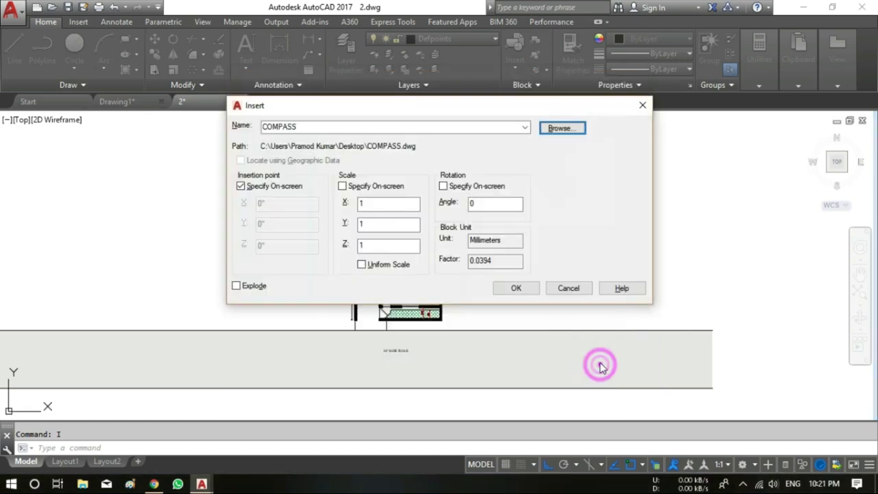
left_click(529, 294)
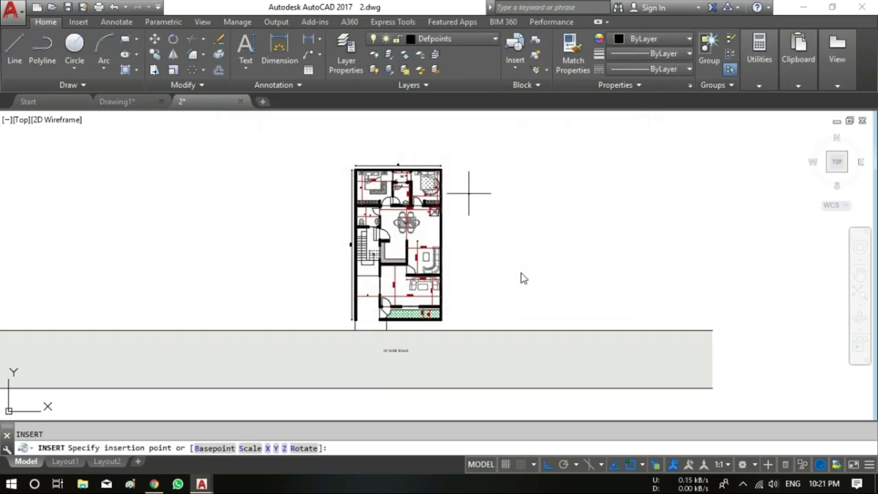
Step: Start scaling the compass rose block with its centre as the base point
scroll(522, 278, "up", 2)
scroll(521, 278, "up", 2)
scroll(521, 278, "up", 2)
scroll(439, 180, "down", 3)
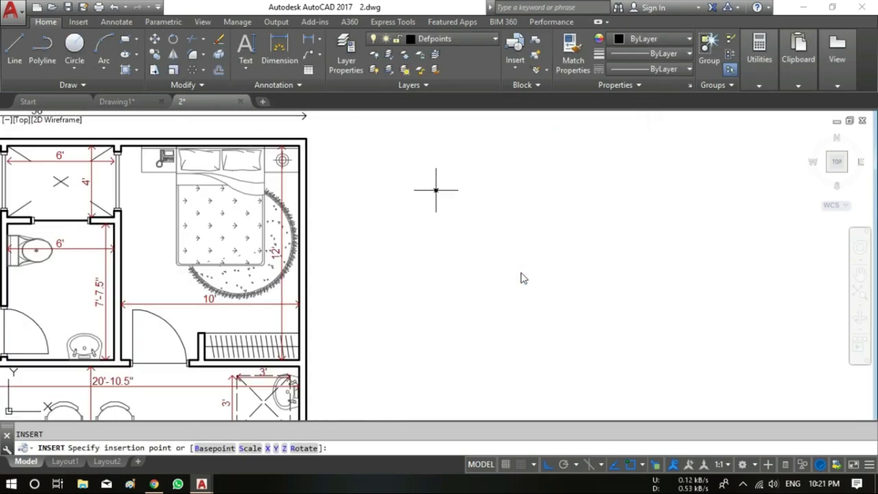
scroll(434, 191, "down", 1)
scroll(434, 190, "up", 2)
scroll(522, 278, "up", 1)
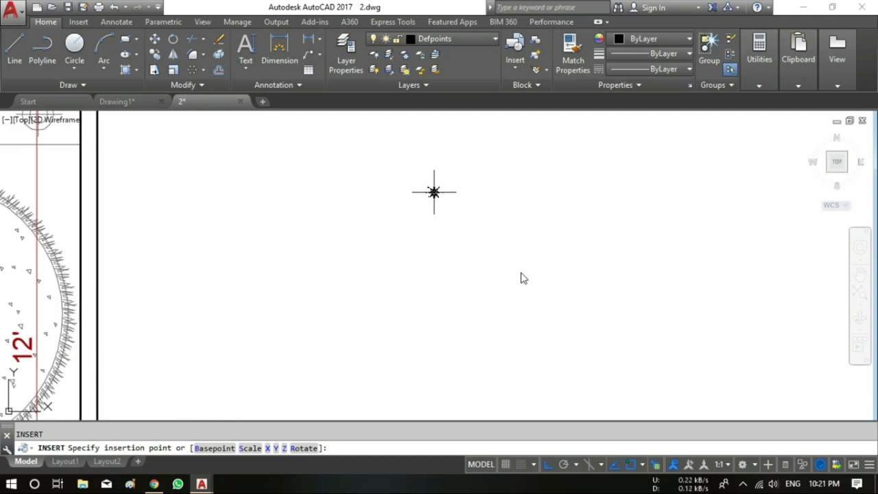
scroll(521, 278, "up", 2)
scroll(522, 278, "up", 2)
scroll(521, 278, "up", 1)
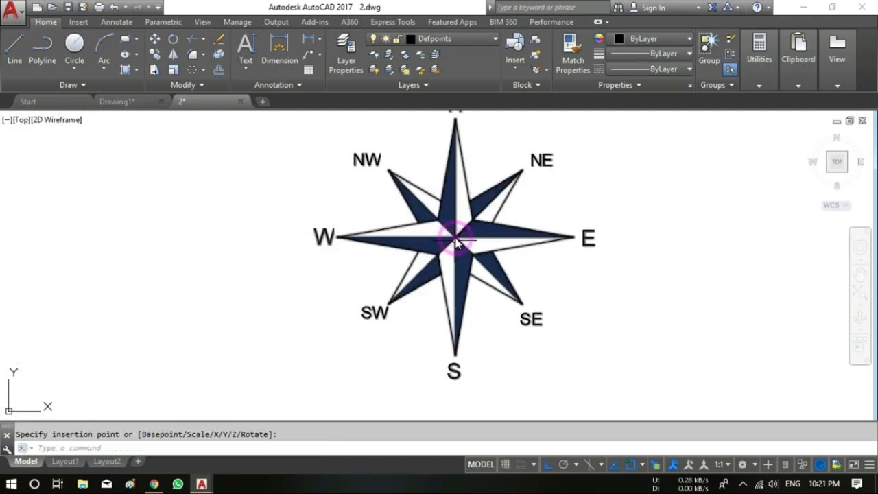
scroll(455, 242, "down", 5)
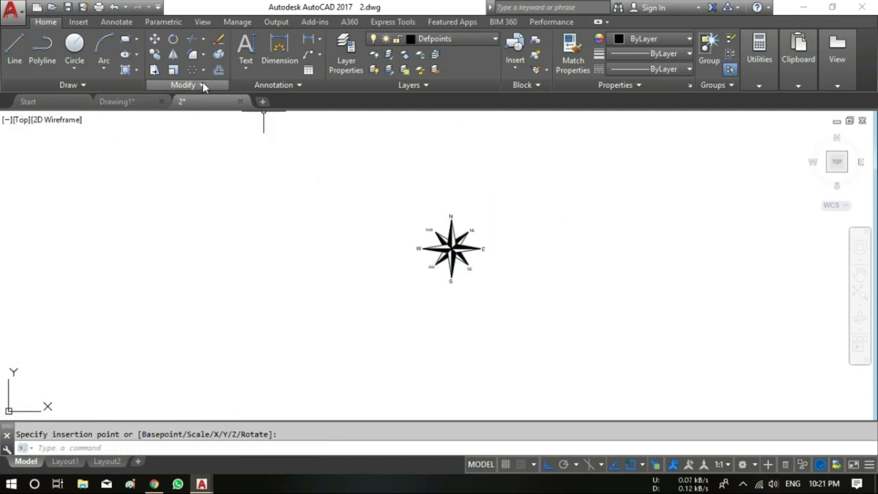
left_click(173, 70)
left_click(453, 248)
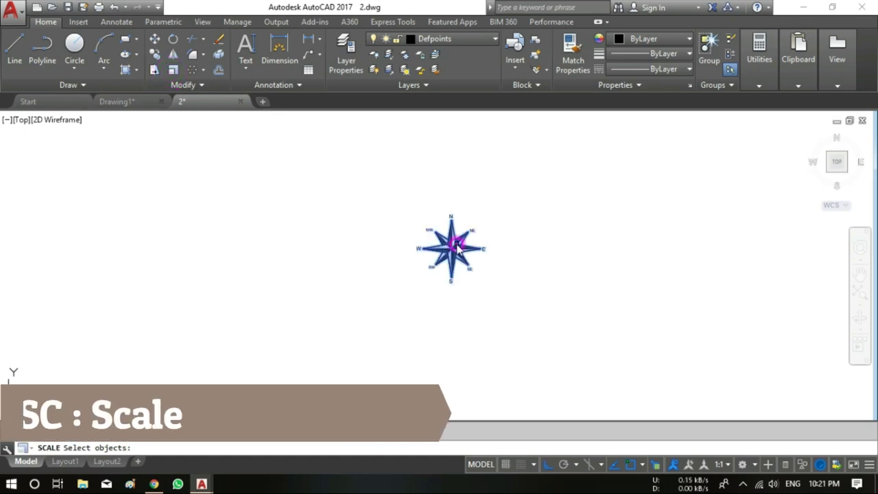
key("Return")
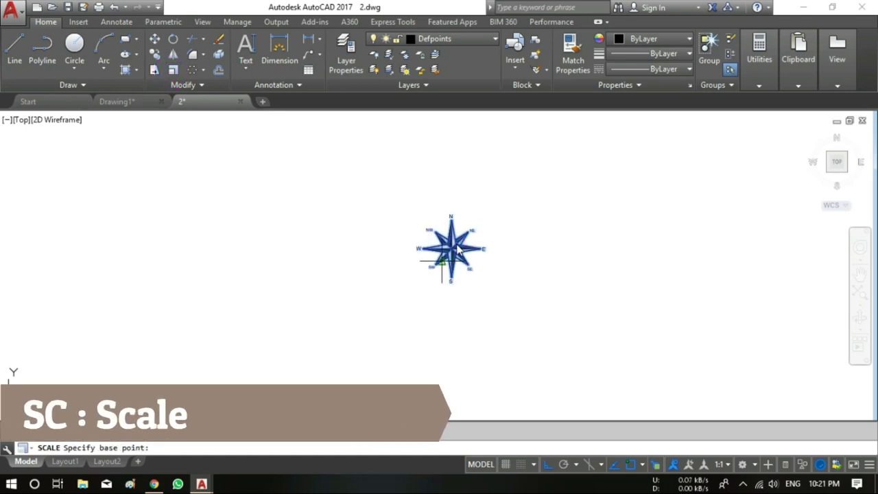
scroll(458, 248, "up", 5)
left_click(464, 203)
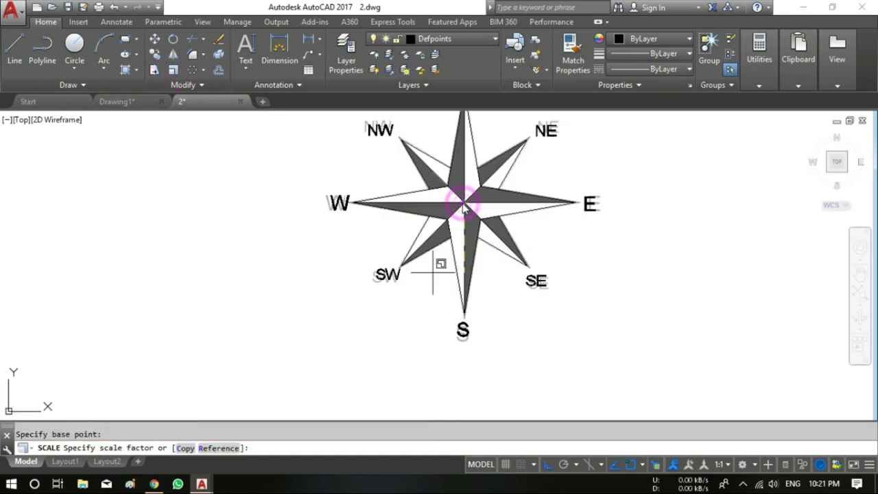
Step: Scale by reference from the compass centre to the S tip, picking a smaller new length
left_click(223, 448)
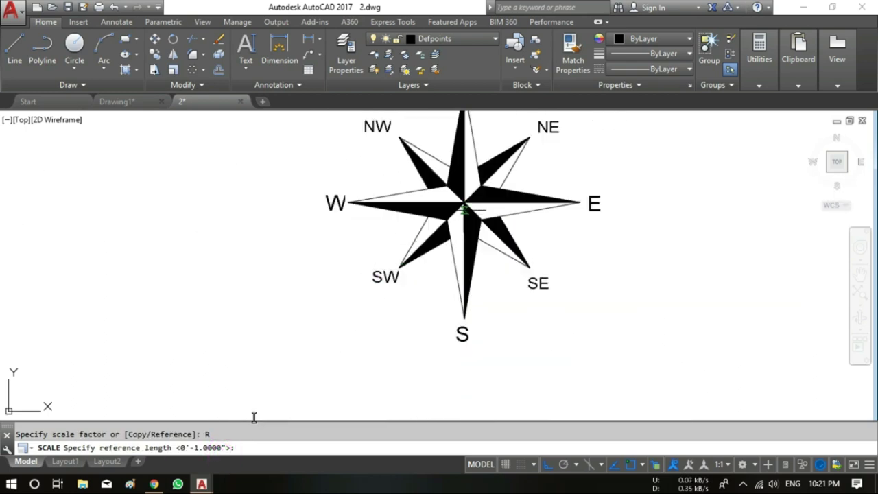
left_click(464, 203)
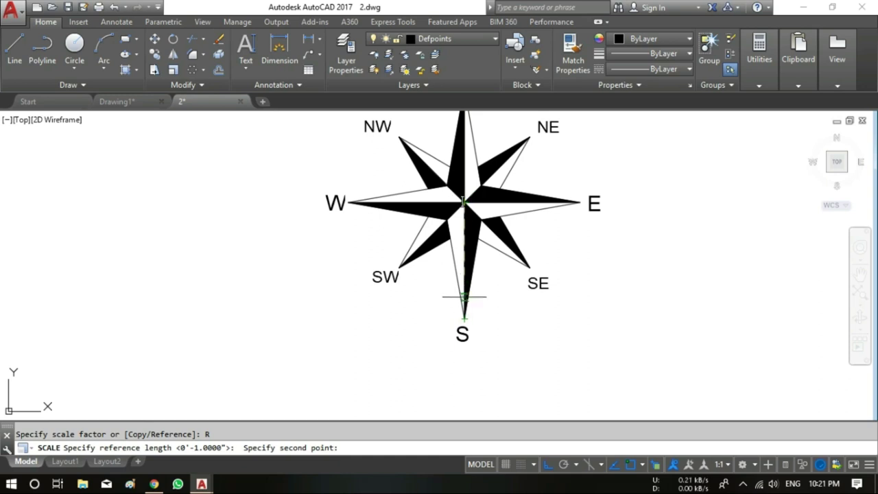
left_click(464, 318)
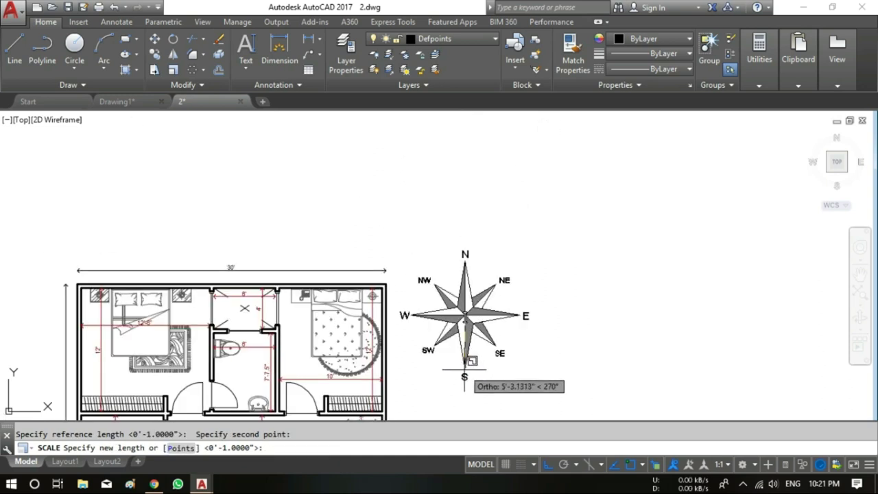
middle_click_drag(470, 363, 471, 258)
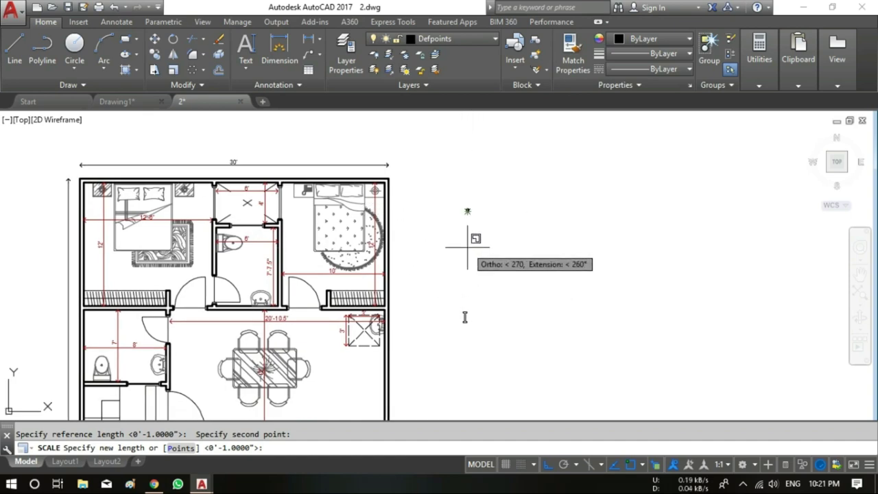
key("F3")
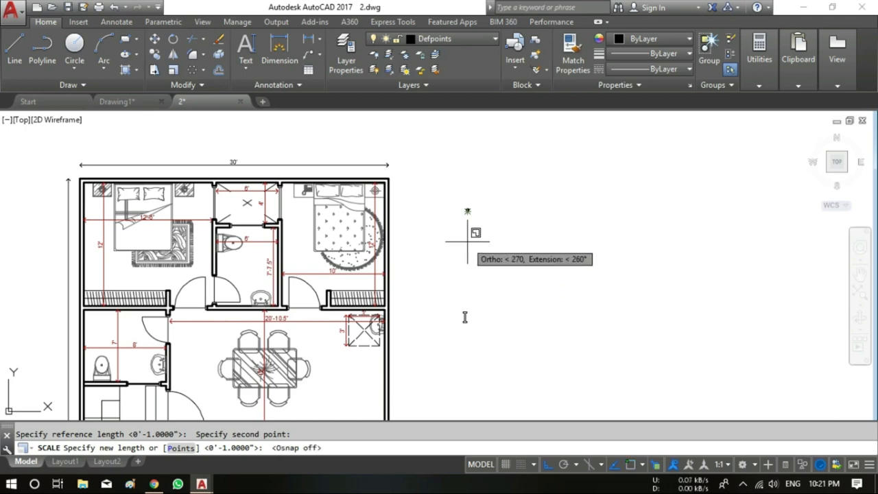
scroll(459, 312, "up", 6)
scroll(459, 313, "down", 2)
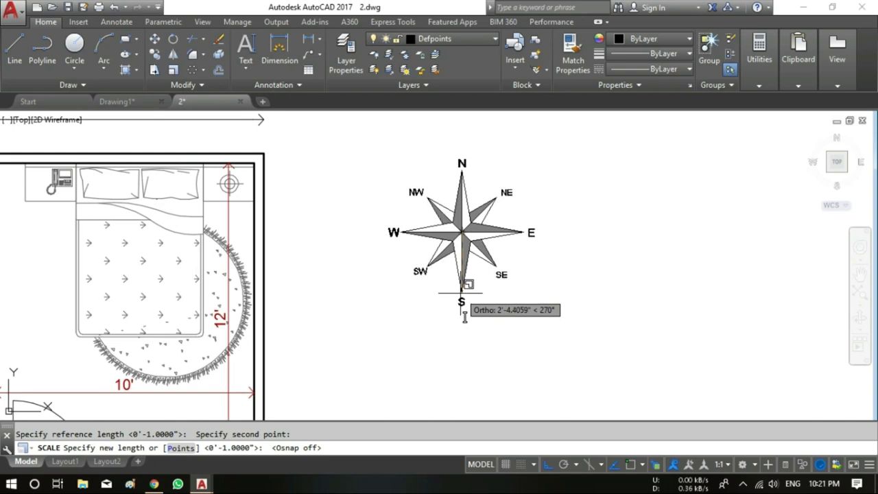
left_click(464, 319)
key("F3")
scroll(532, 303, "down", 4)
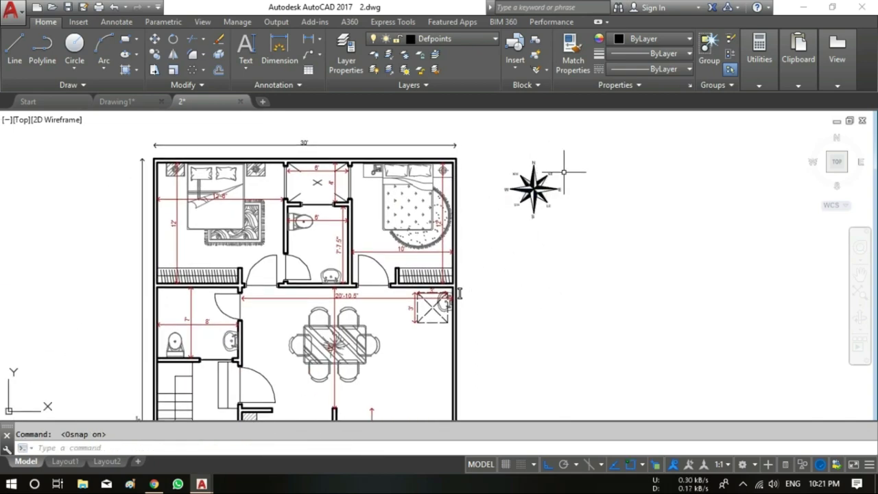
scroll(548, 184, "down", 4)
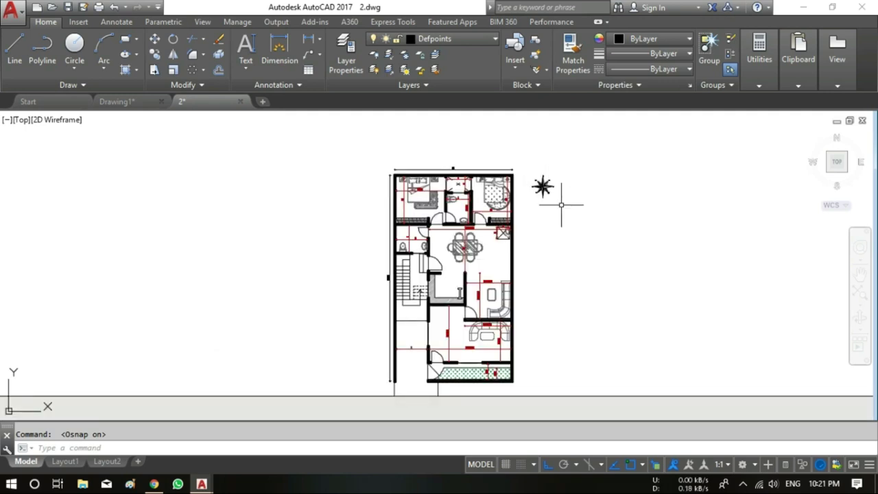
middle_click_drag(563, 196, 584, 173)
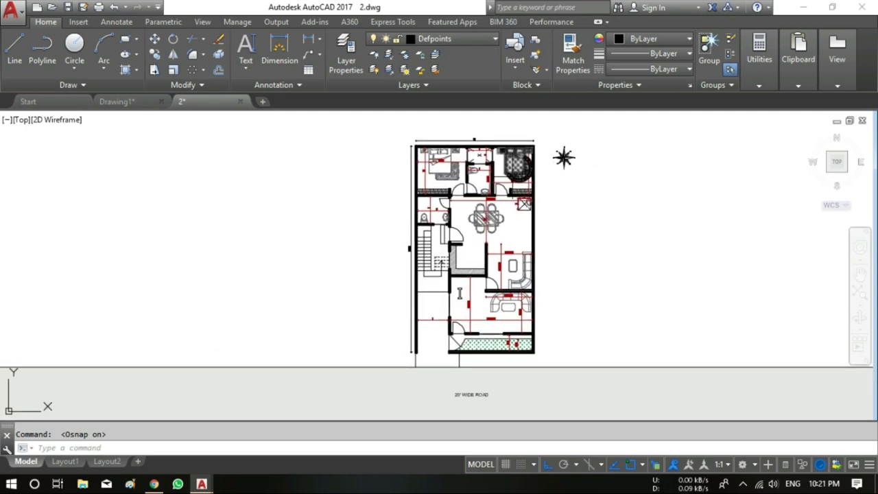
left_click(117, 100)
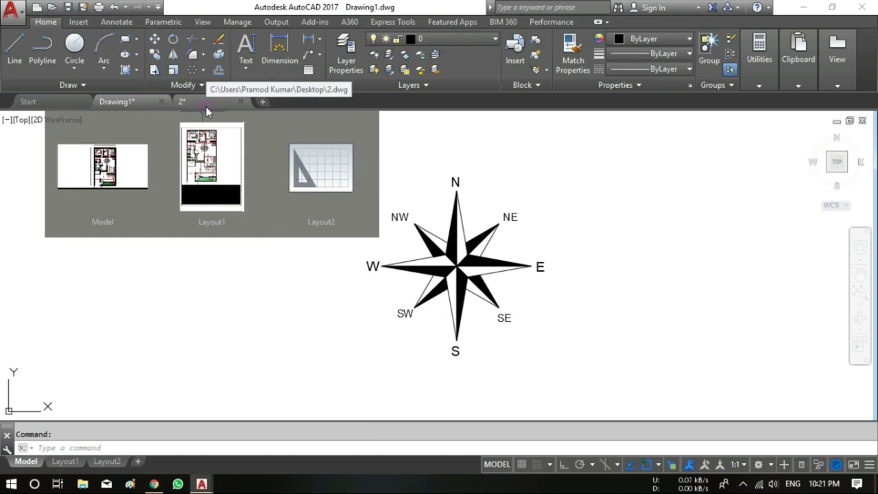
left_click(205, 106)
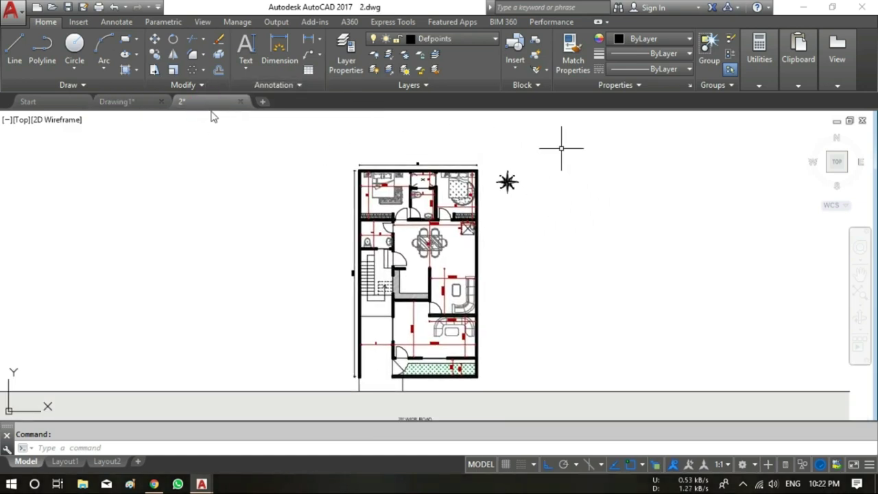
left_click(132, 106)
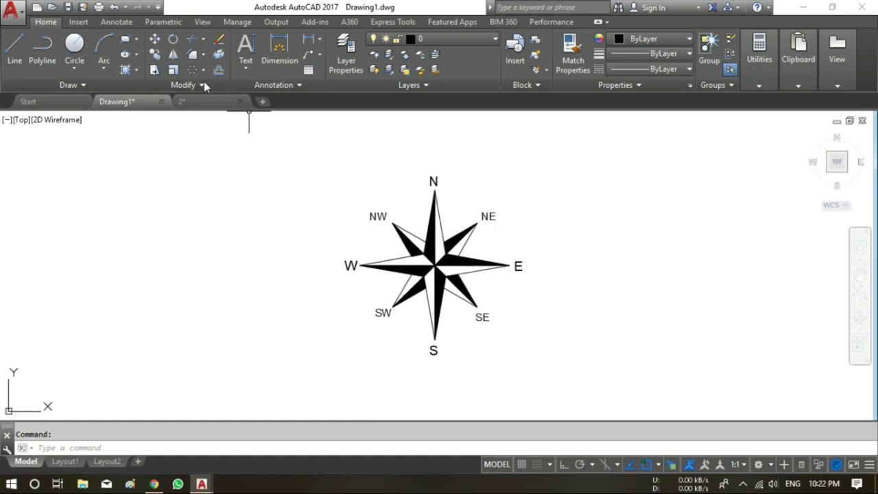
left_click(74, 65)
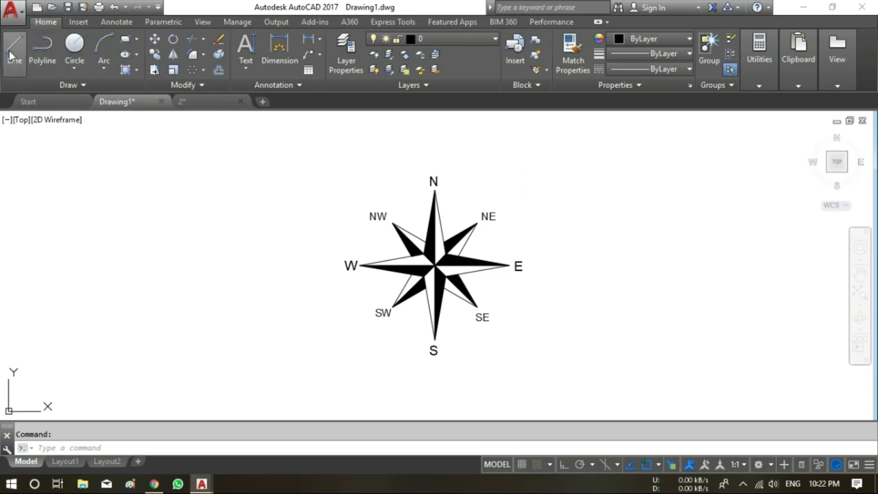
left_click(205, 70)
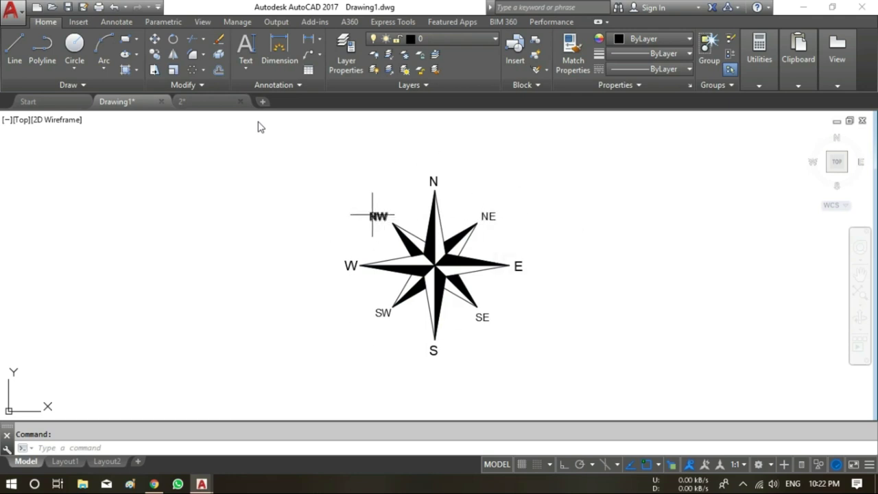
left_click(206, 101)
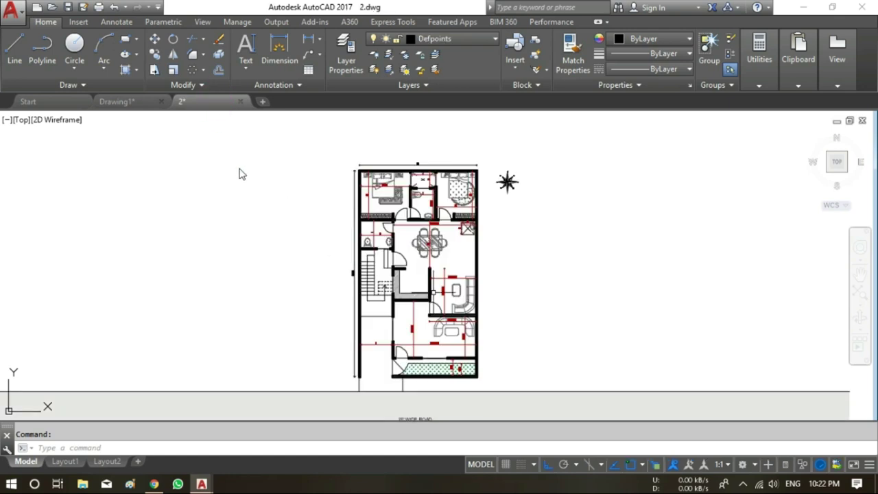